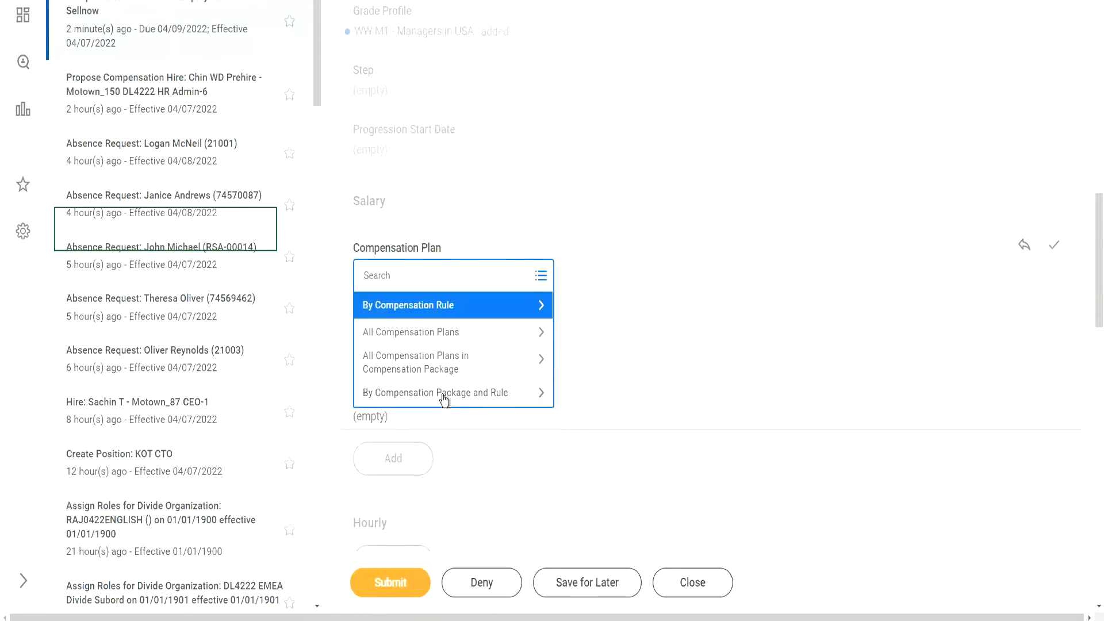
Choose WW Salary Plan under Salary and confirm a 65,000.00 USD annual amount.
{"action": "left_click", "coordinate": [506, 397]}
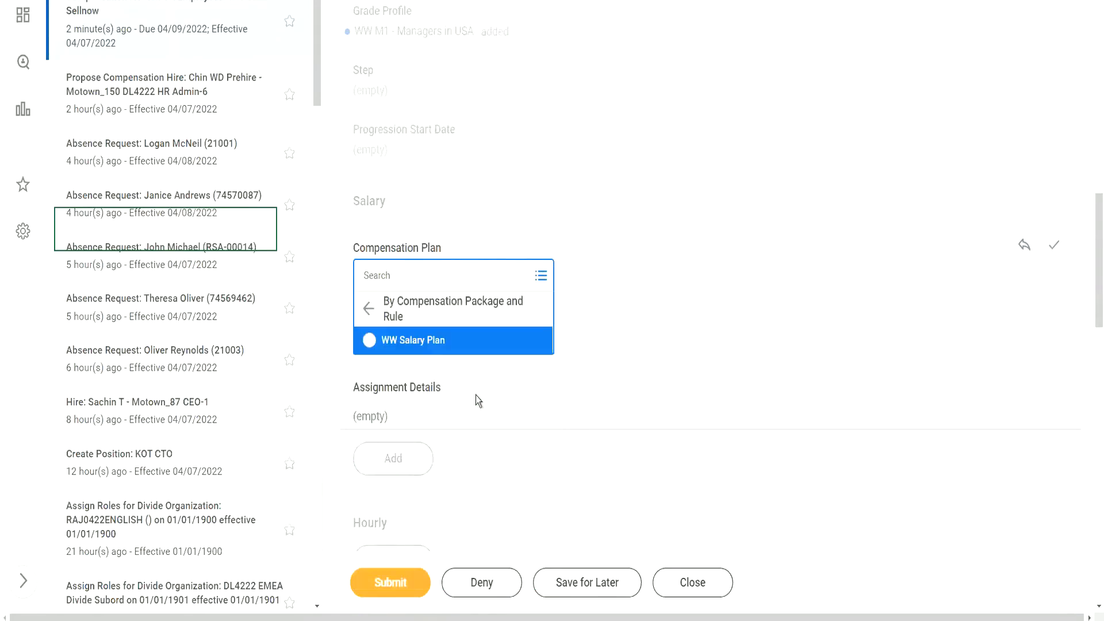
{"action": "left_click", "coordinate": [414, 299]}
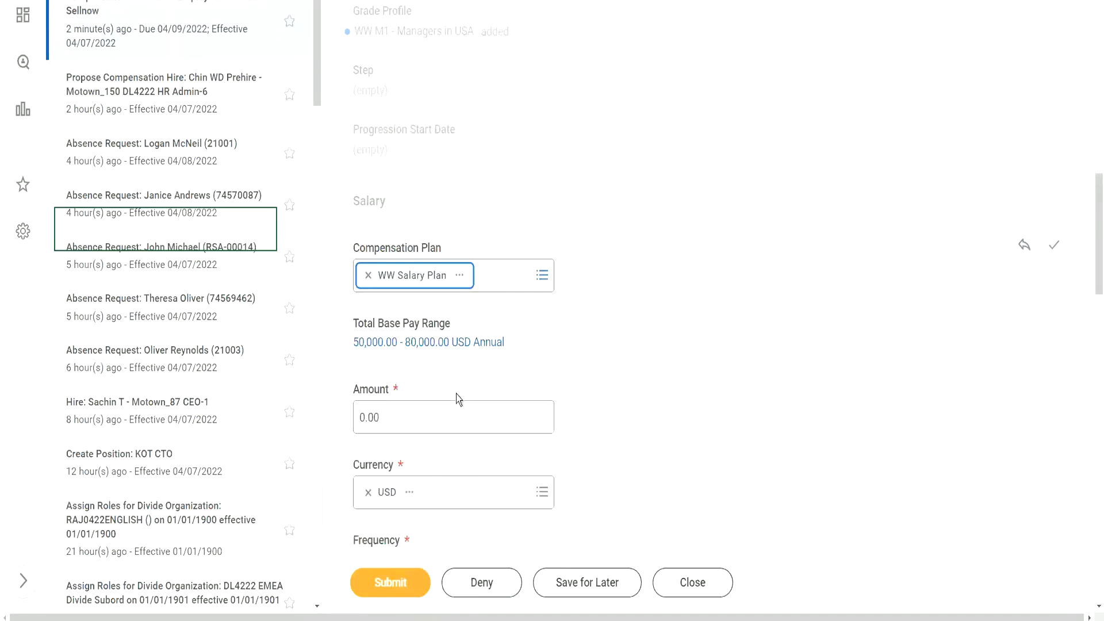
{"action": "left_click", "coordinate": [473, 417]}
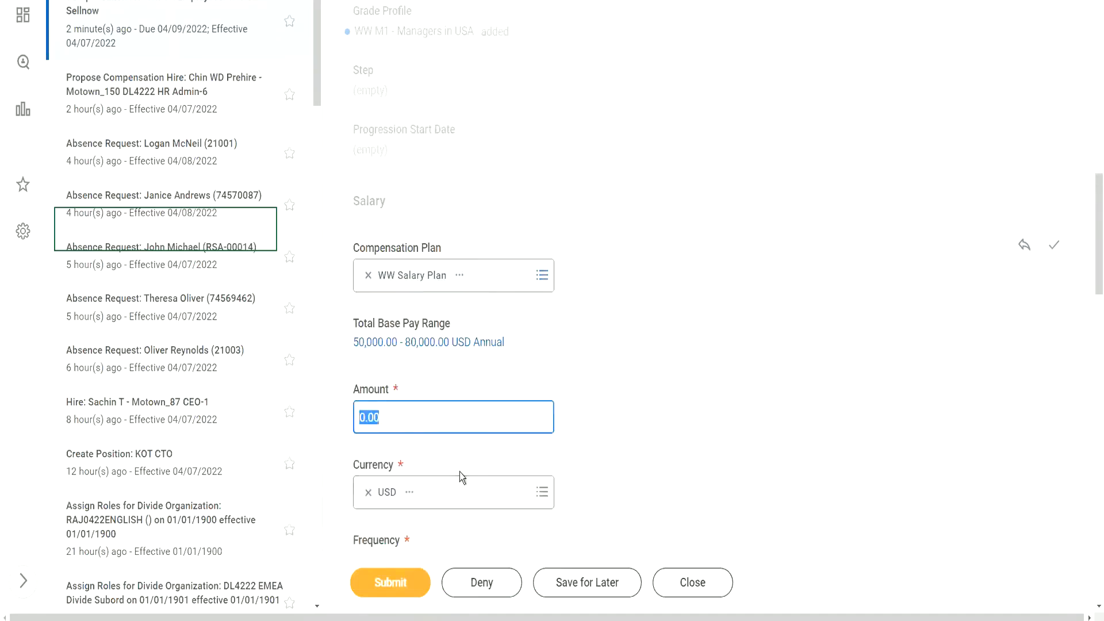
{"action": "type", "text": "65000"}
{"action": "left_click", "coordinate": [1055, 246]}
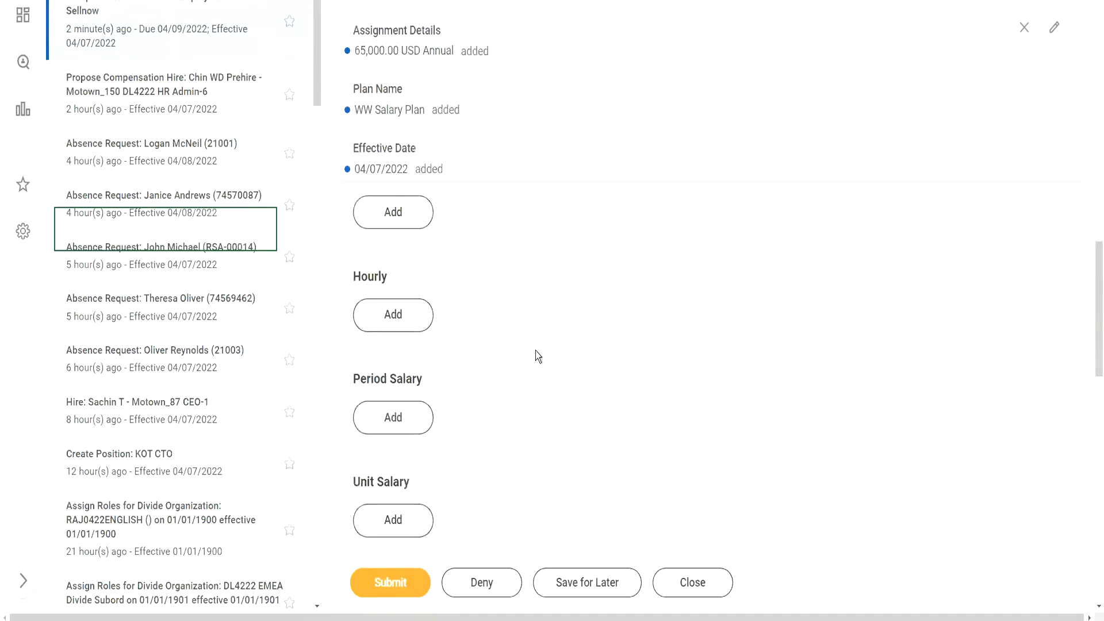
{"action": "scroll", "coordinate": [538, 356], "scroll_direction": "down", "scroll_amount": 2}
Add a WW Car Allowance of 1,200.00 USD Monthly under Allowance.
{"action": "left_click", "coordinate": [402, 486]}
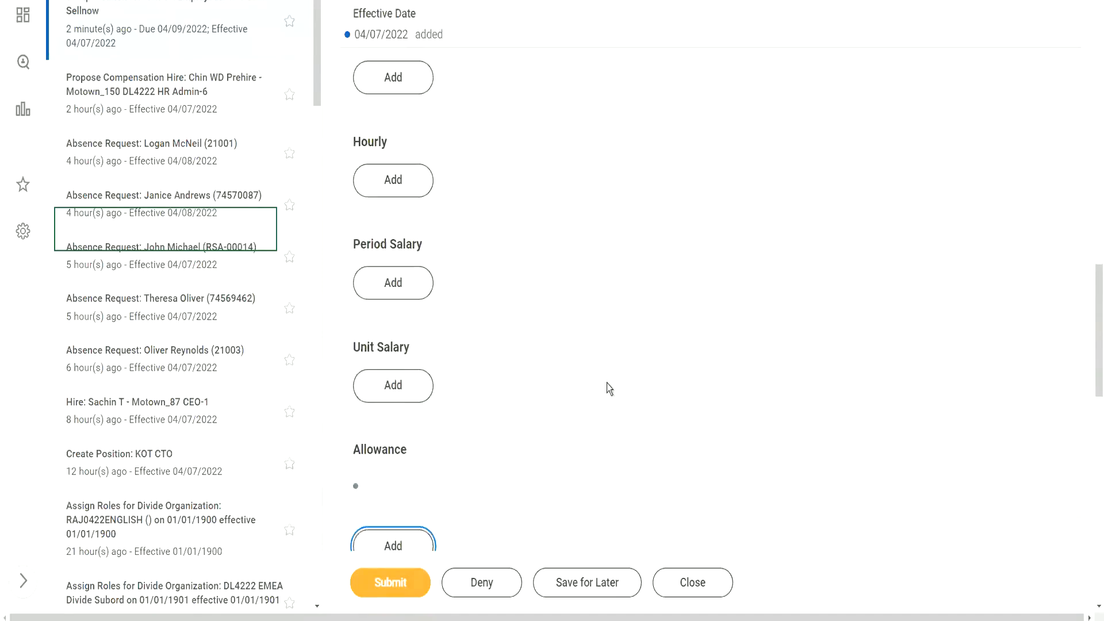
{"action": "scroll", "coordinate": [575, 345], "scroll_direction": "down", "scroll_amount": 2}
{"action": "left_click", "coordinate": [541, 391]}
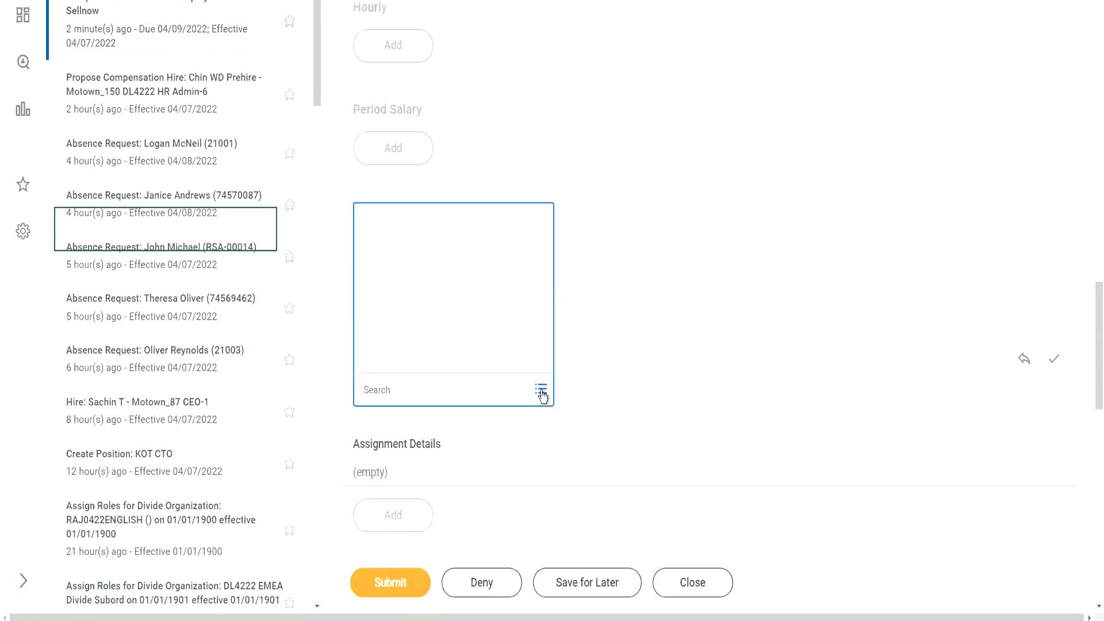
{"action": "left_click", "coordinate": [452, 364]}
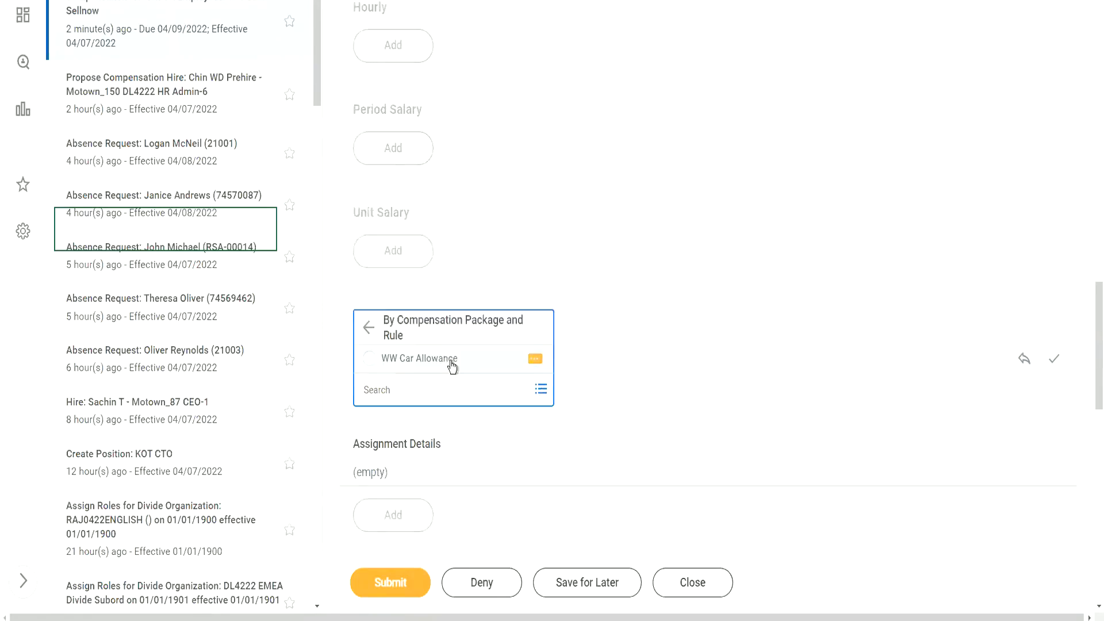
{"action": "left_click", "coordinate": [452, 364]}
Review the completed compensation proposal and submit it.
{"action": "scroll", "coordinate": [688, 401], "scroll_direction": "down", "scroll_amount": 1}
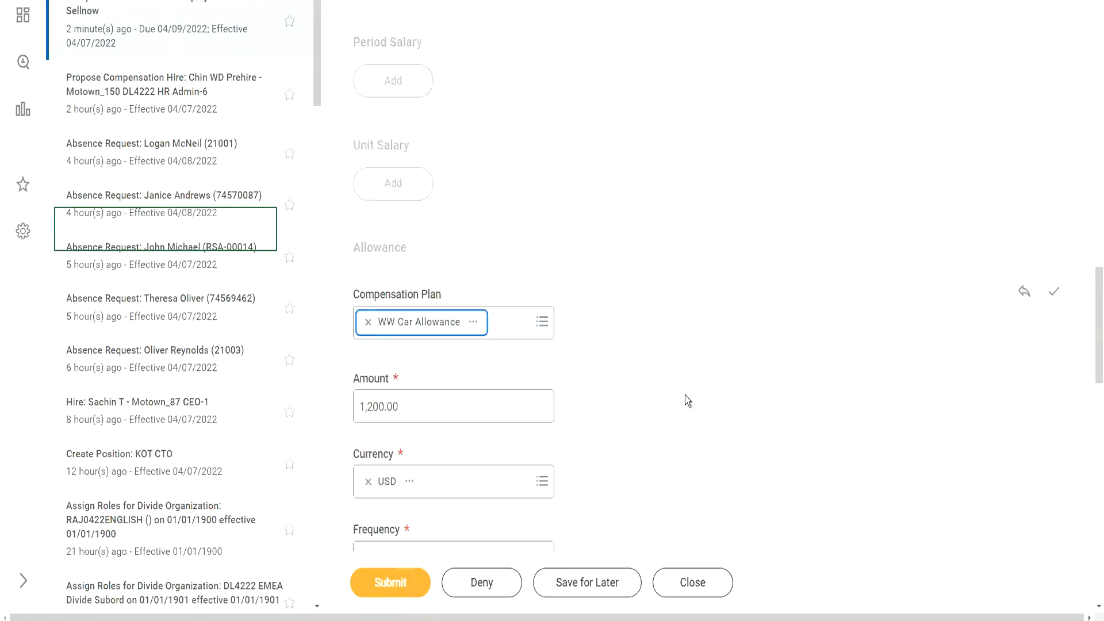
{"action": "scroll", "coordinate": [688, 401], "scroll_direction": "down", "scroll_amount": 1}
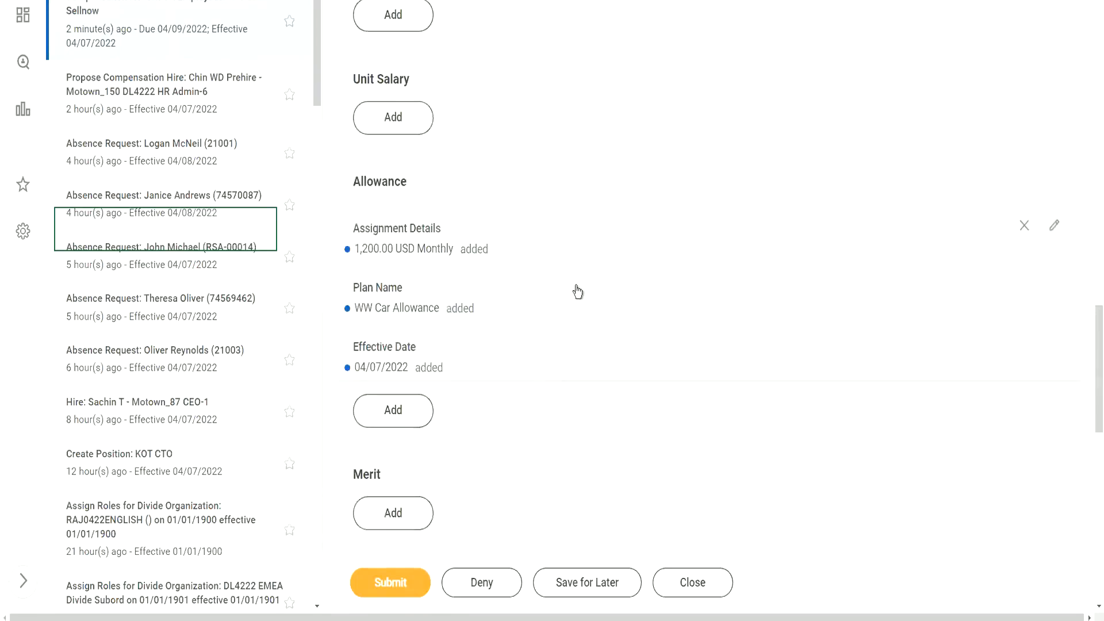
{"action": "scroll", "coordinate": [577, 290], "scroll_direction": "up", "scroll_amount": 4}
{"action": "scroll", "coordinate": [577, 290], "scroll_direction": "up", "scroll_amount": 6}
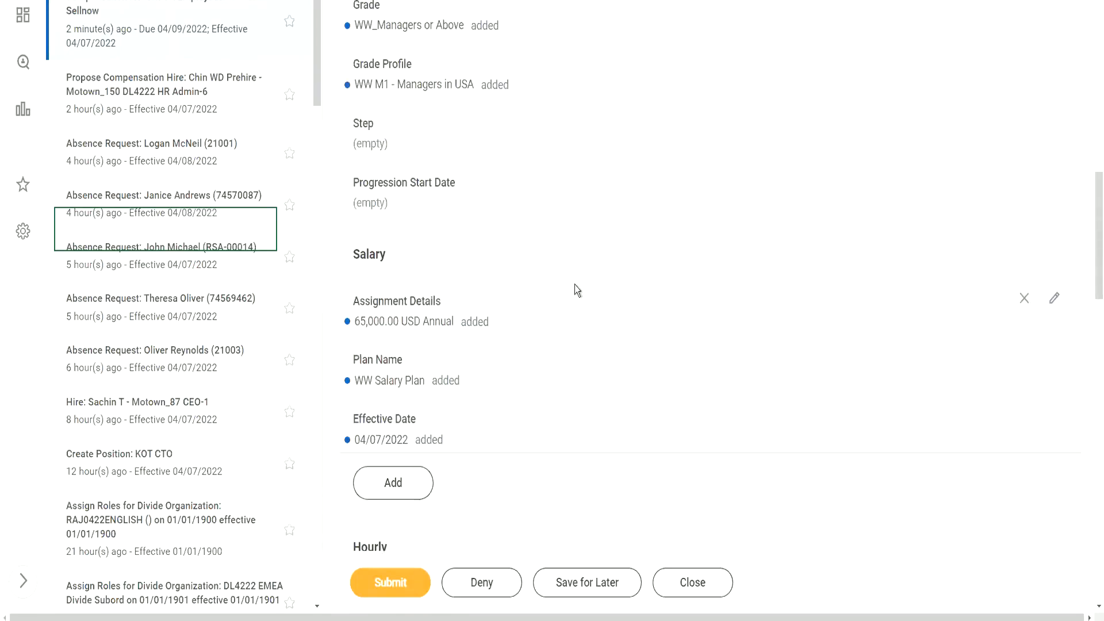
{"action": "scroll", "coordinate": [577, 300], "scroll_direction": "down", "scroll_amount": 5}
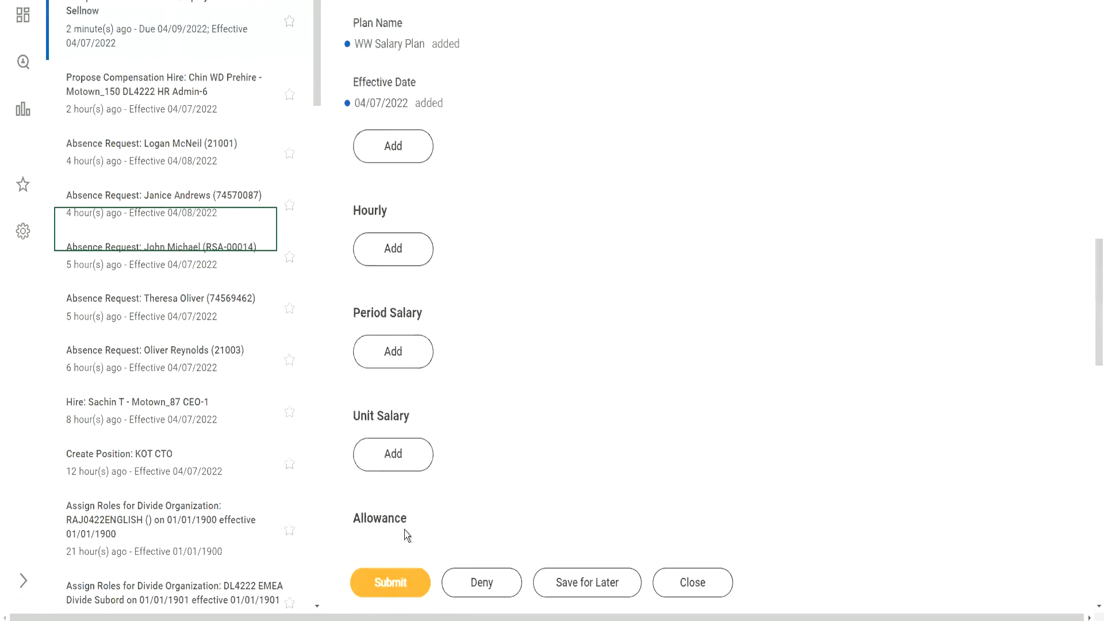
{"action": "left_click", "coordinate": [389, 584]}
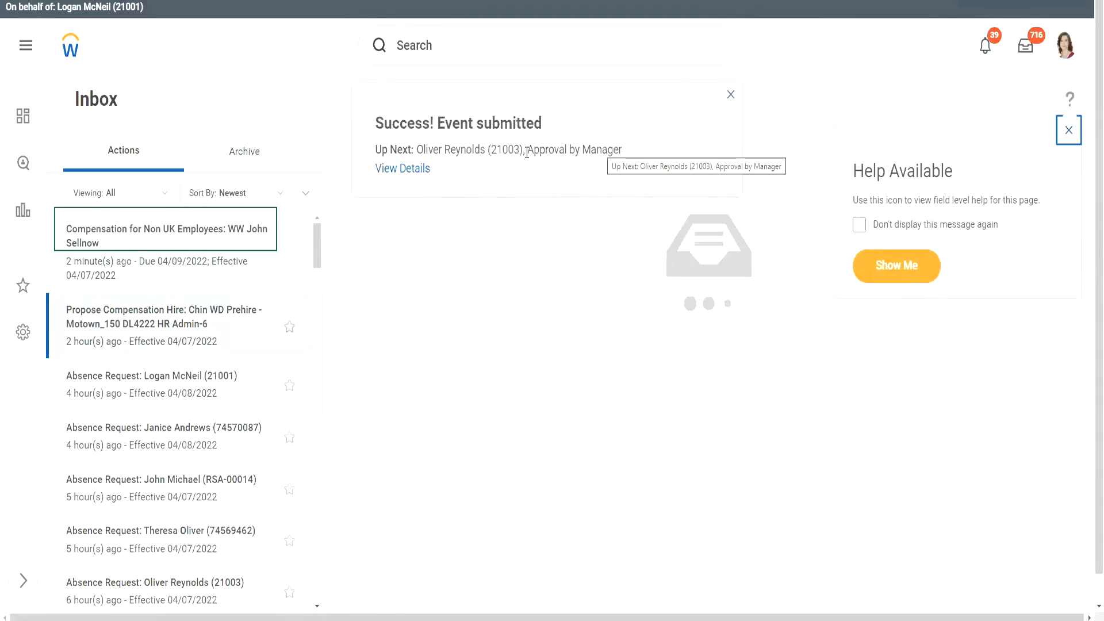
Note the Approval by Manager next step, then open the event's View Details page.
{"action": "left_click_drag", "start_coordinate": [526, 152], "coordinate": [632, 153]}
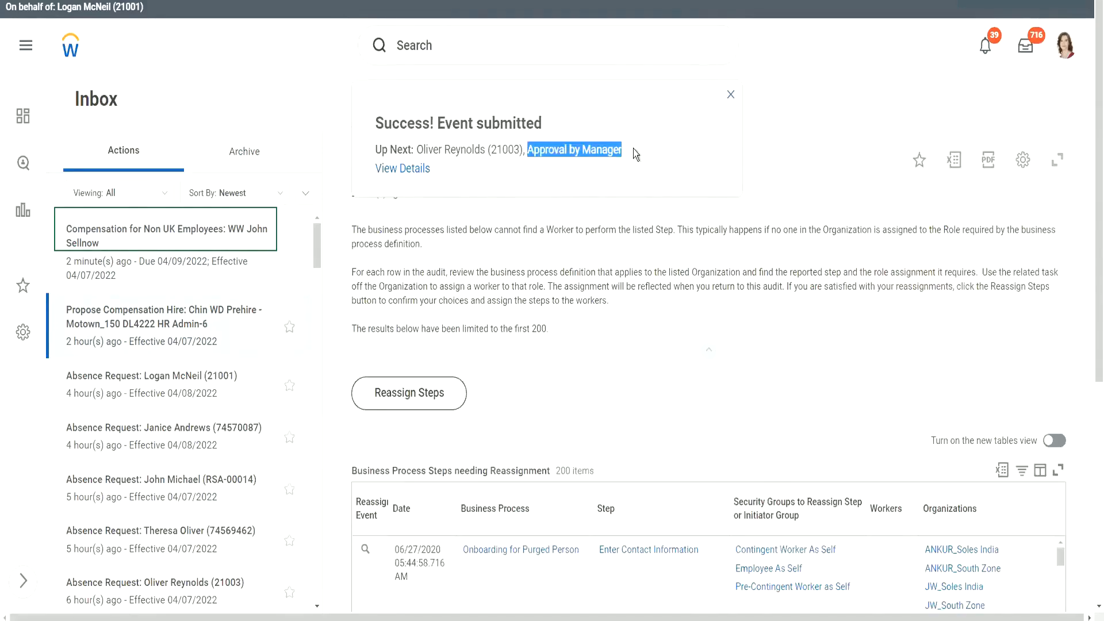
{"action": "left_click", "coordinate": [475, 172]}
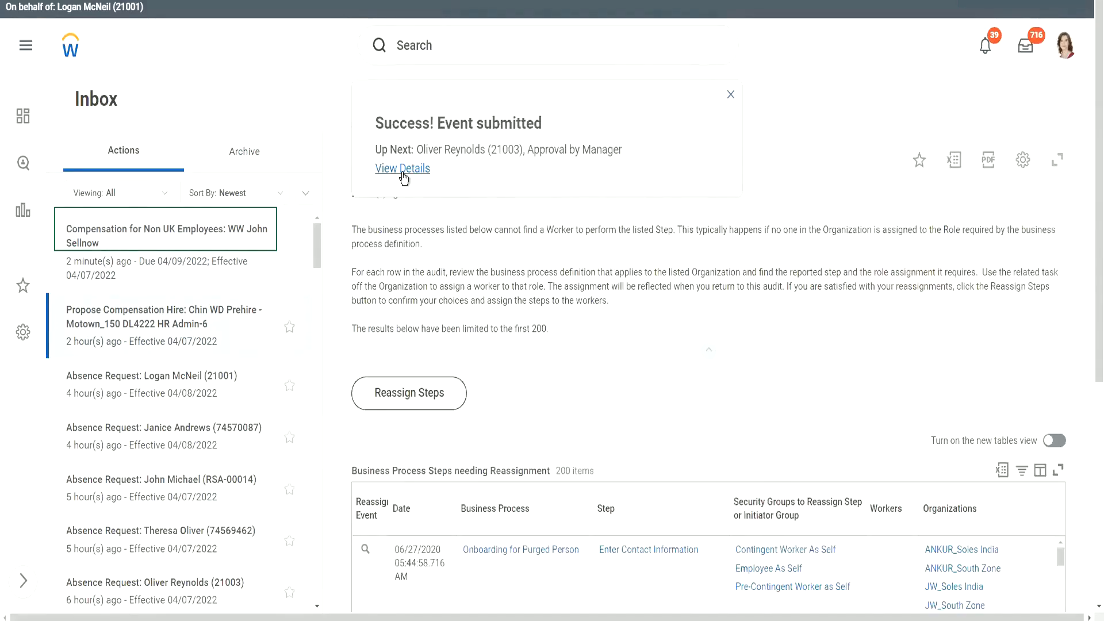
{"action": "left_click", "coordinate": [402, 170]}
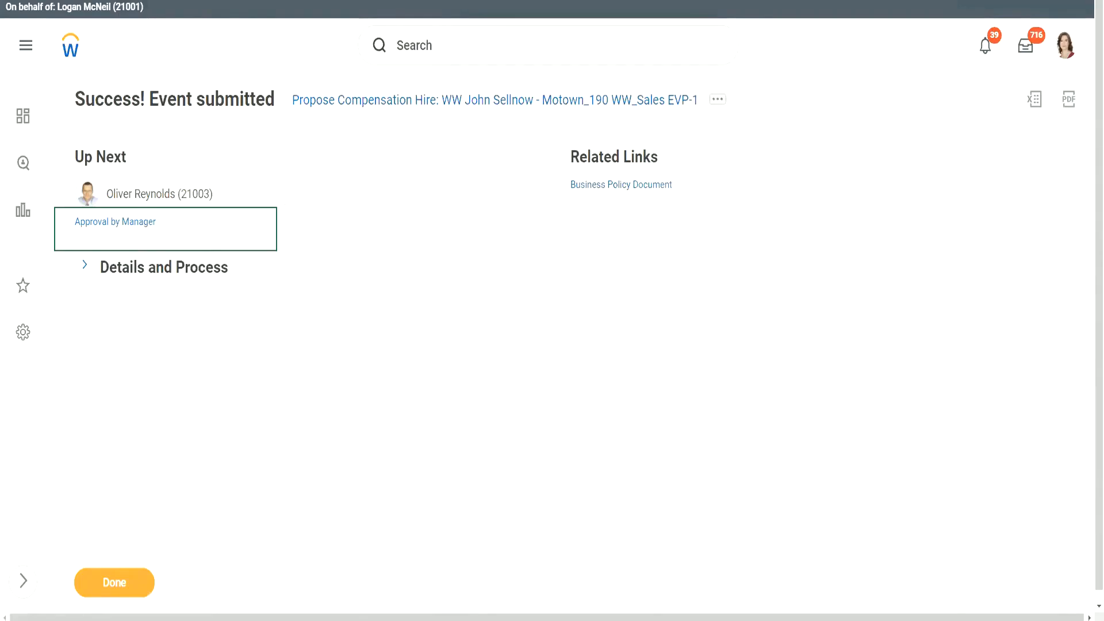
{"action": "mouse_move", "coordinate": [223, 198]}
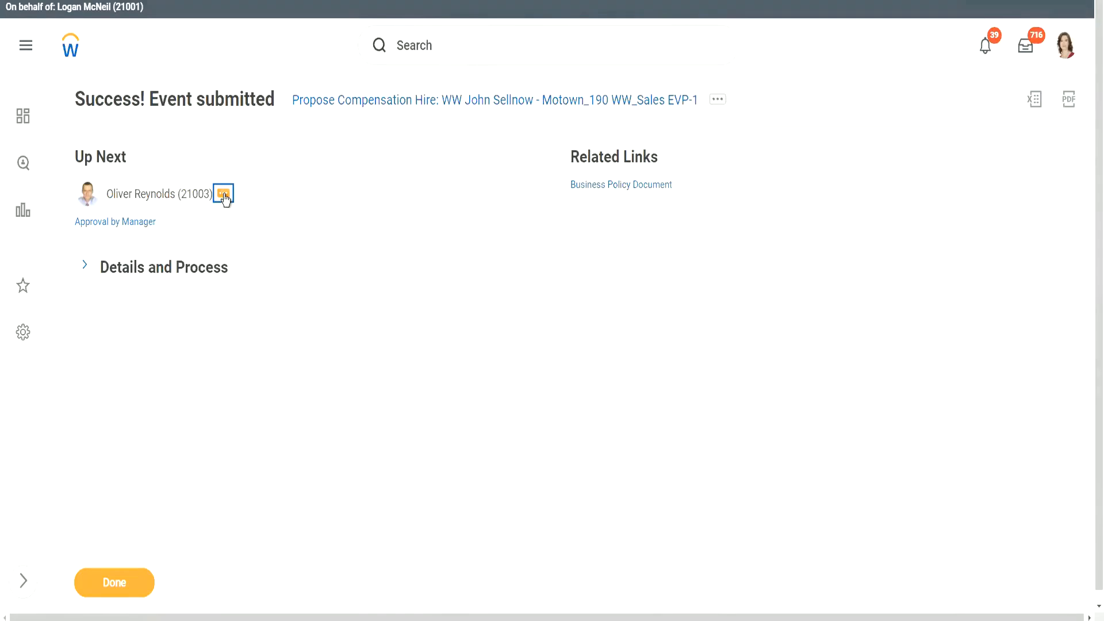
{"action": "left_click", "coordinate": [224, 195]}
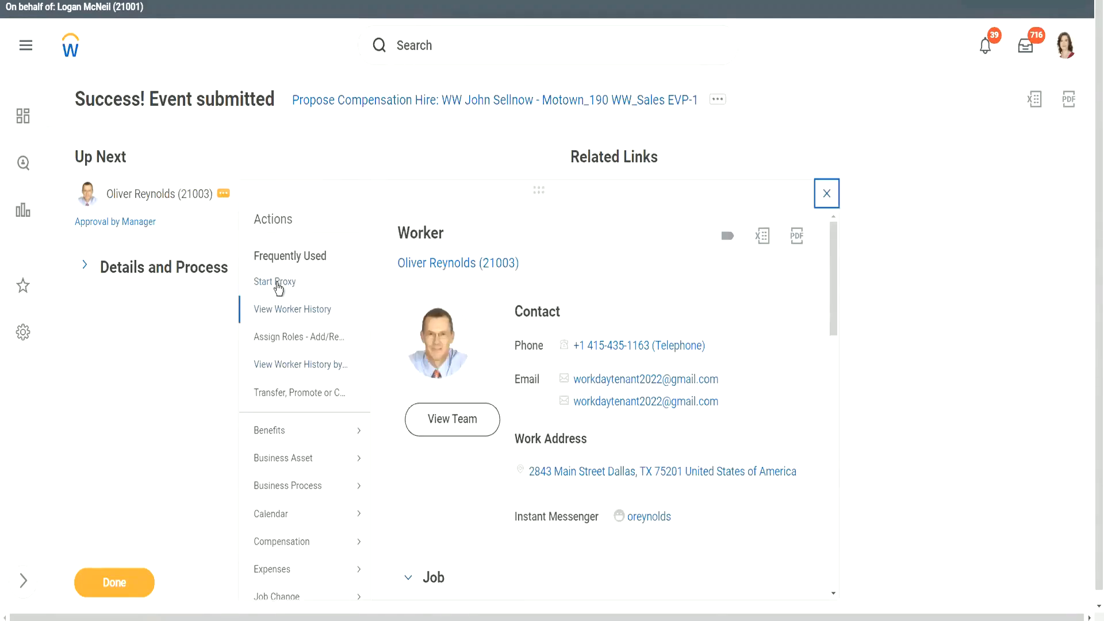
{"action": "scroll", "coordinate": [289, 319], "scroll_direction": "down", "scroll_amount": 10}
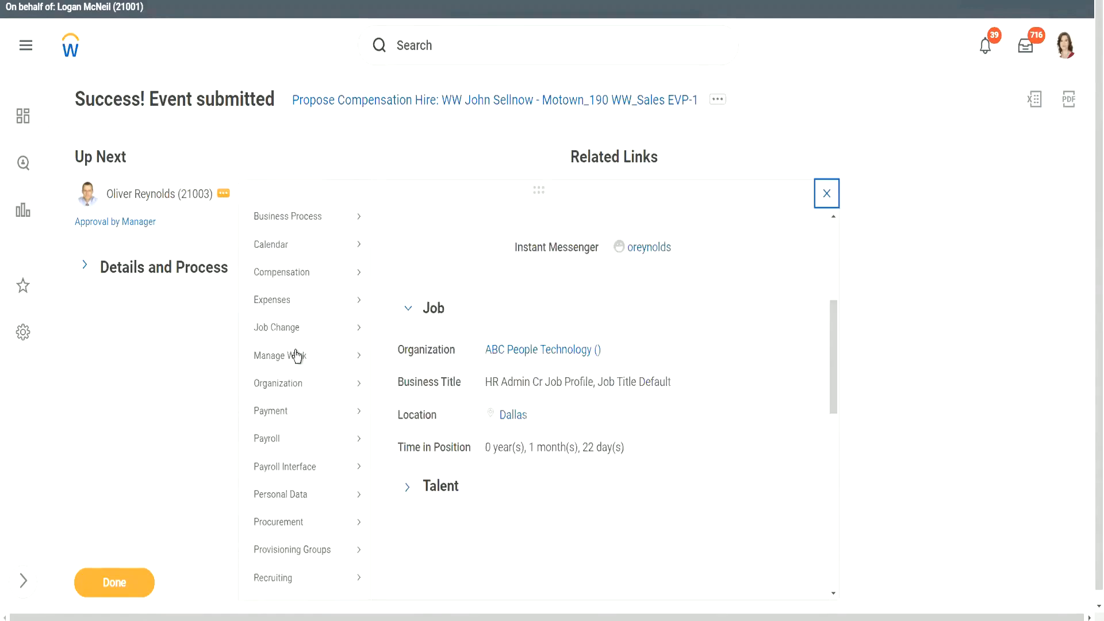
{"action": "scroll", "coordinate": [308, 450], "scroll_direction": "down", "scroll_amount": 4}
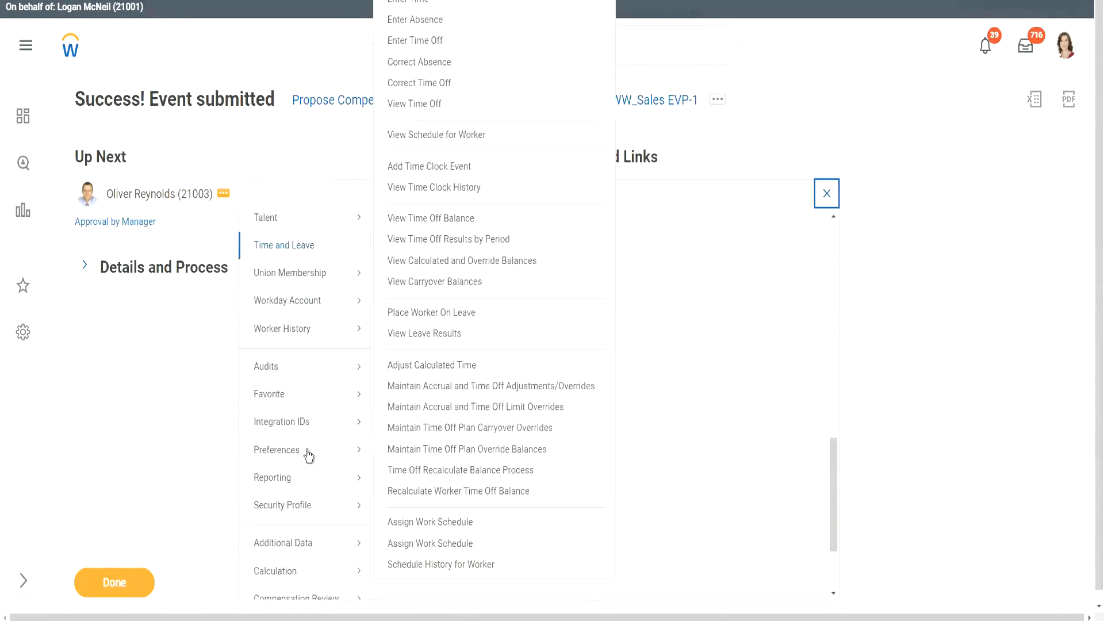
{"action": "mouse_move", "coordinate": [299, 506]}
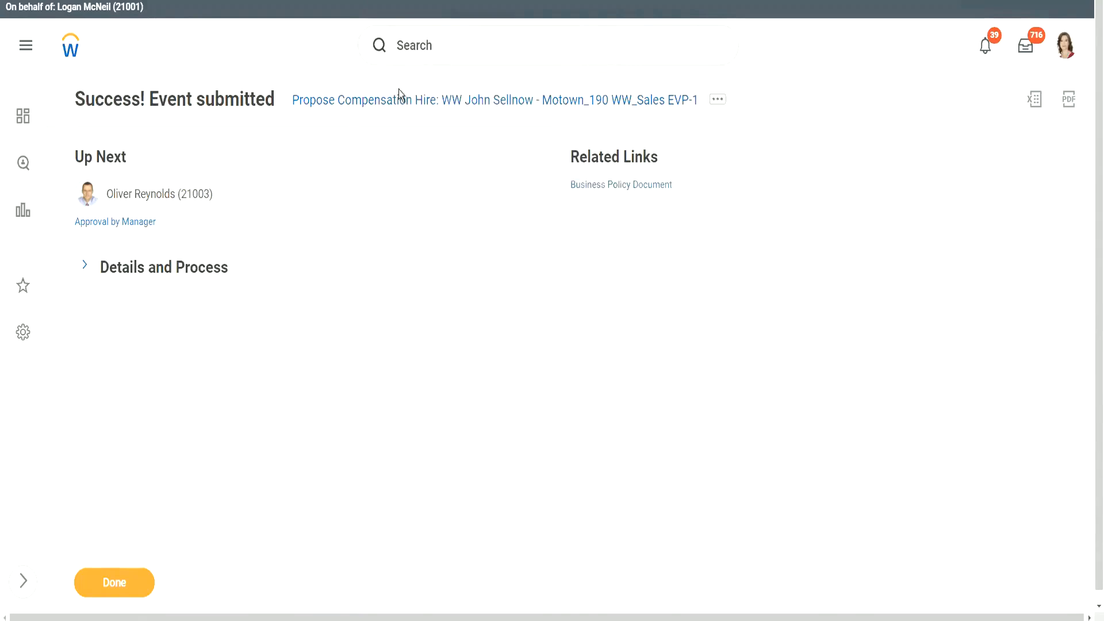
Search 'start proxy' and start a proxy session as the approving manager, keeping Act As prefilled.
{"action": "left_click", "coordinate": [413, 44]}
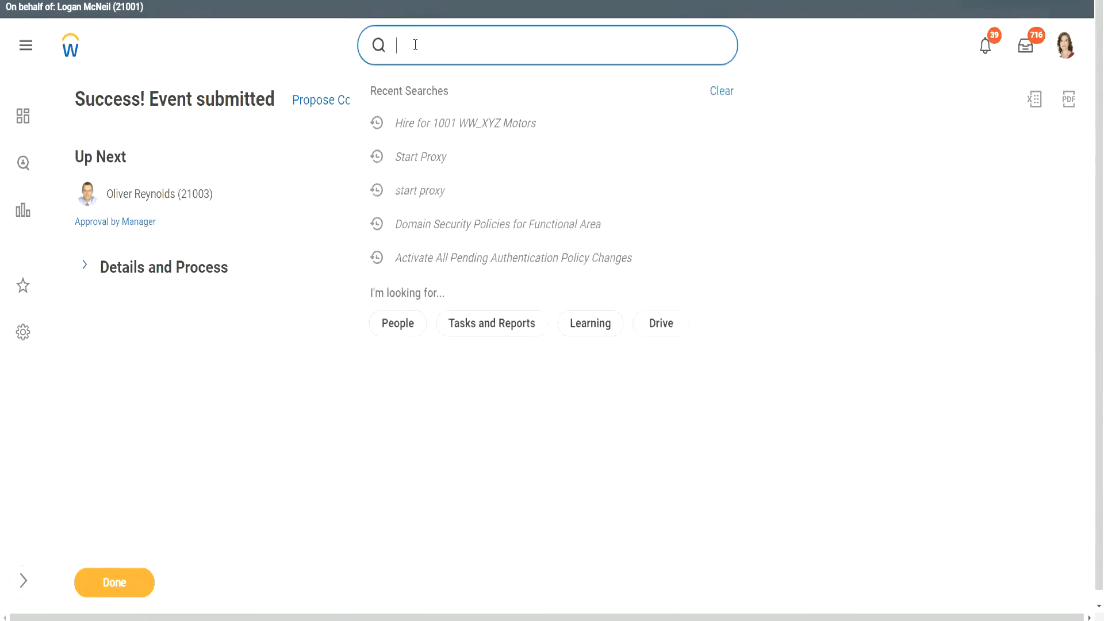
{"action": "type", "text": "start proxy"}
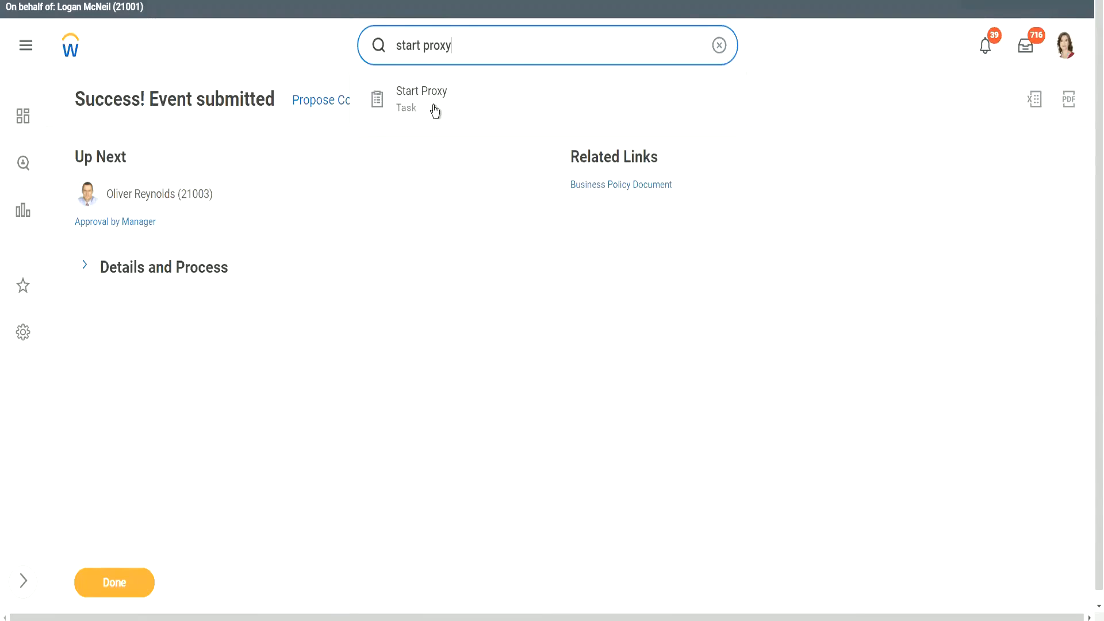
{"action": "left_click", "coordinate": [257, 155]}
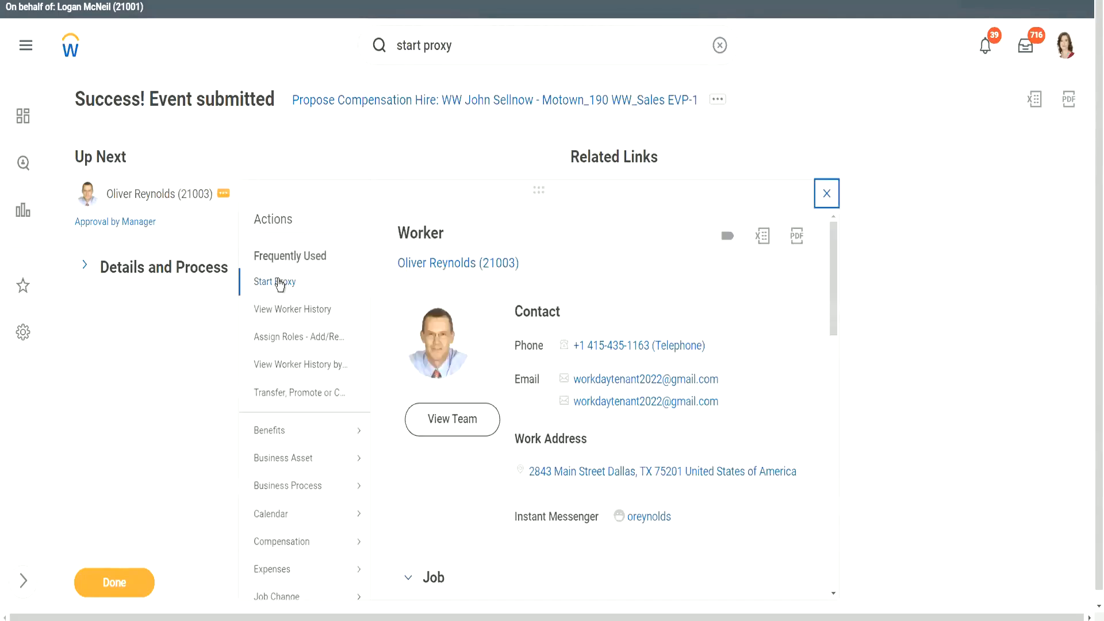
{"action": "left_click", "coordinate": [278, 282]}
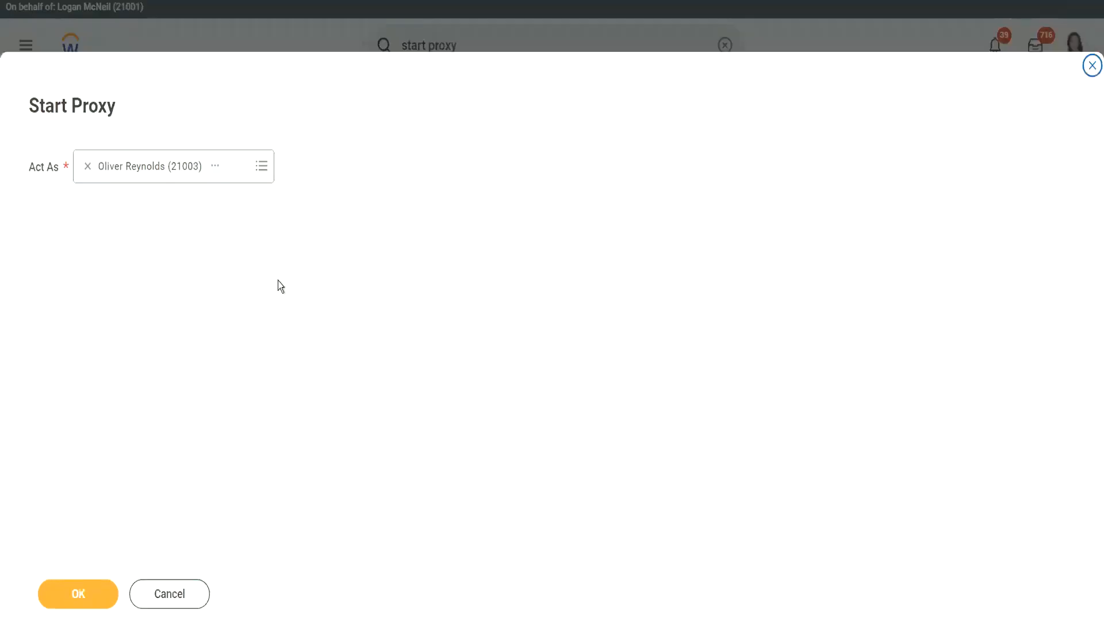
{"action": "left_click", "coordinate": [76, 593]}
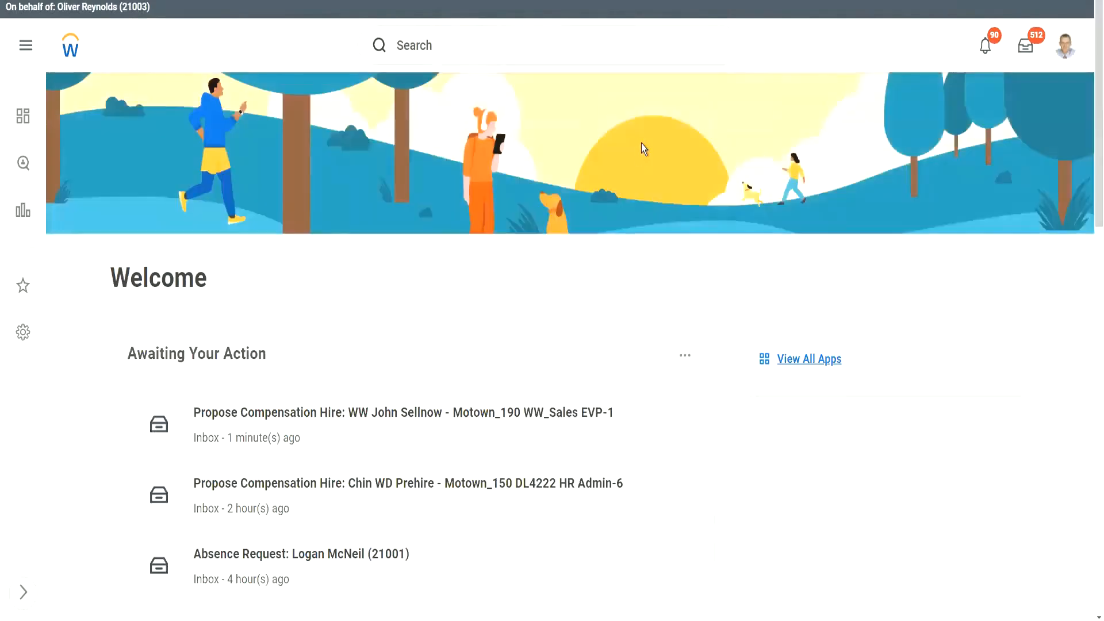
Open the Propose Compensation Hire inbox item and scroll through its compensation, guideline and plan tables.
{"action": "left_click", "coordinate": [441, 399]}
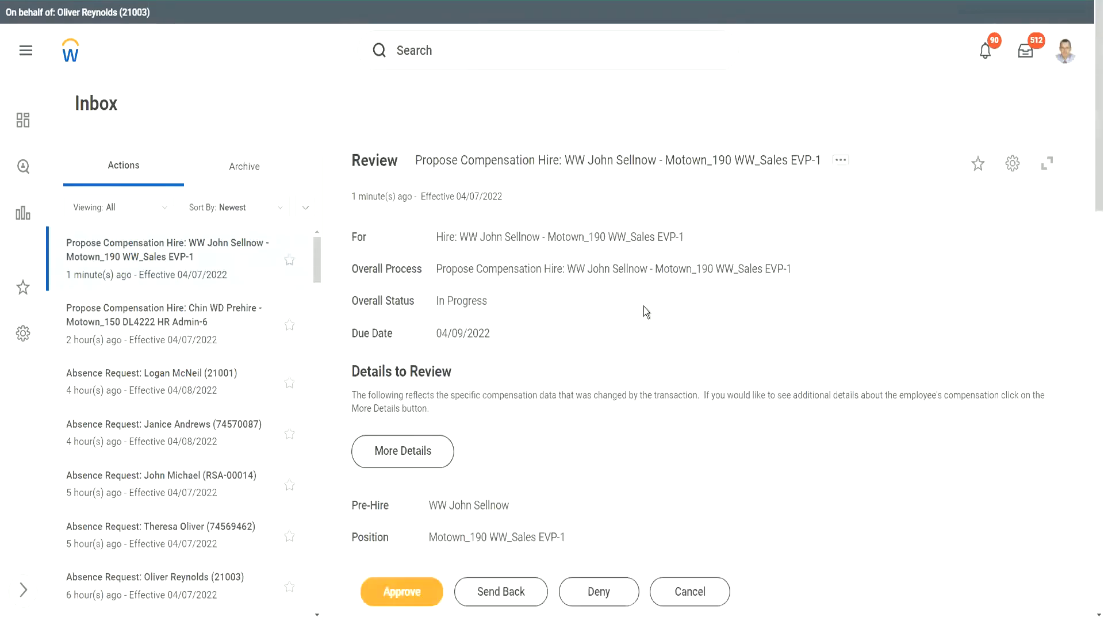
{"action": "scroll", "coordinate": [719, 281], "scroll_direction": "down", "scroll_amount": 5}
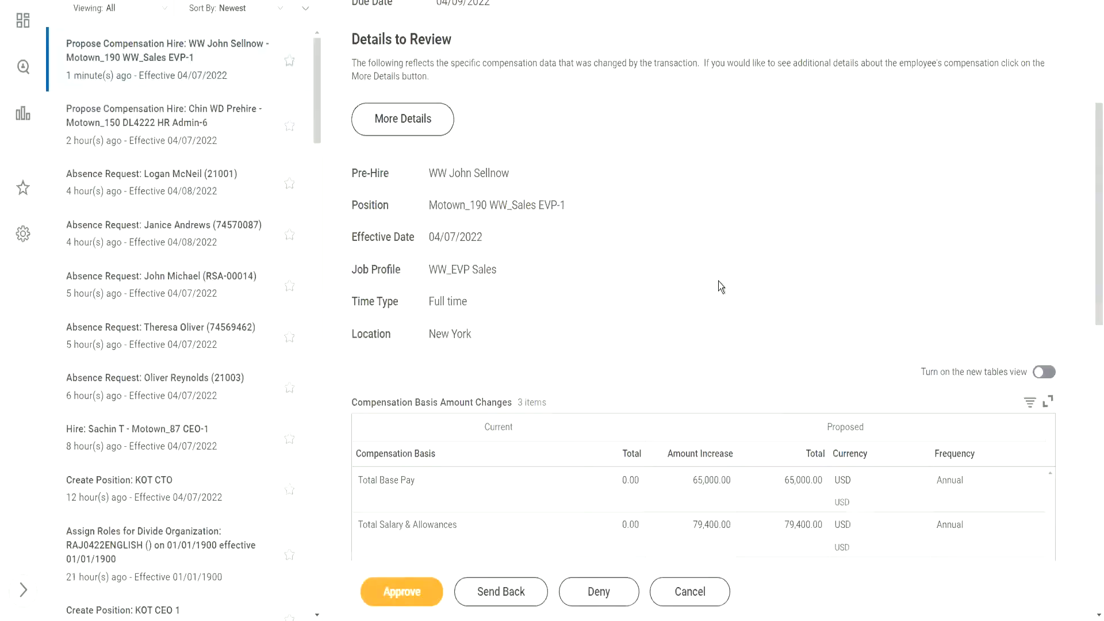
{"action": "scroll", "coordinate": [718, 284], "scroll_direction": "down", "scroll_amount": 3}
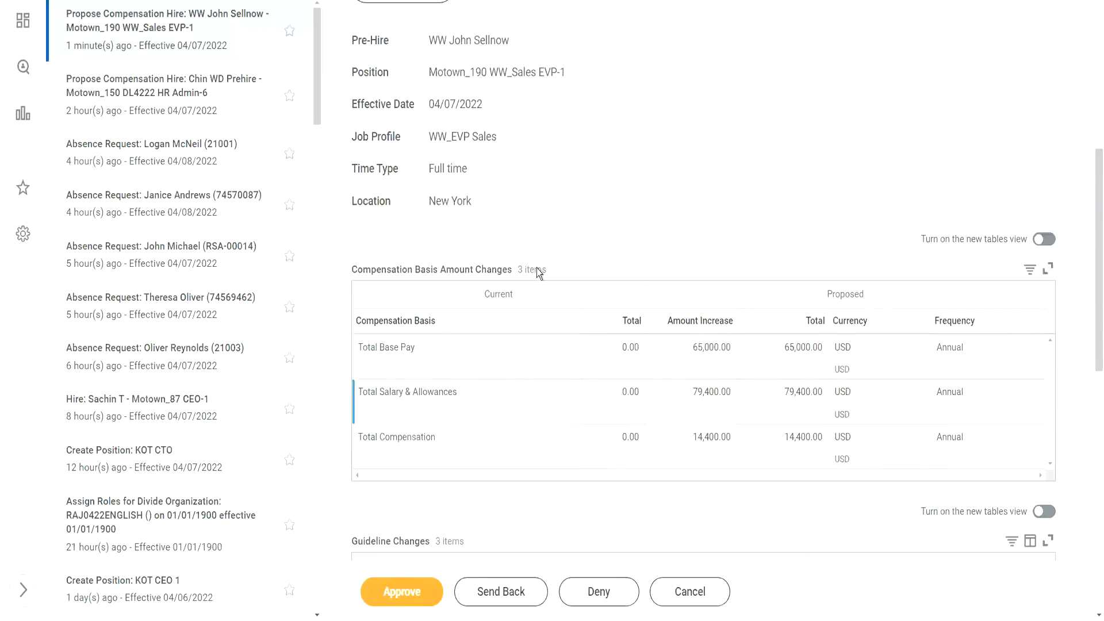
{"action": "scroll", "coordinate": [653, 310], "scroll_direction": "down", "scroll_amount": 1}
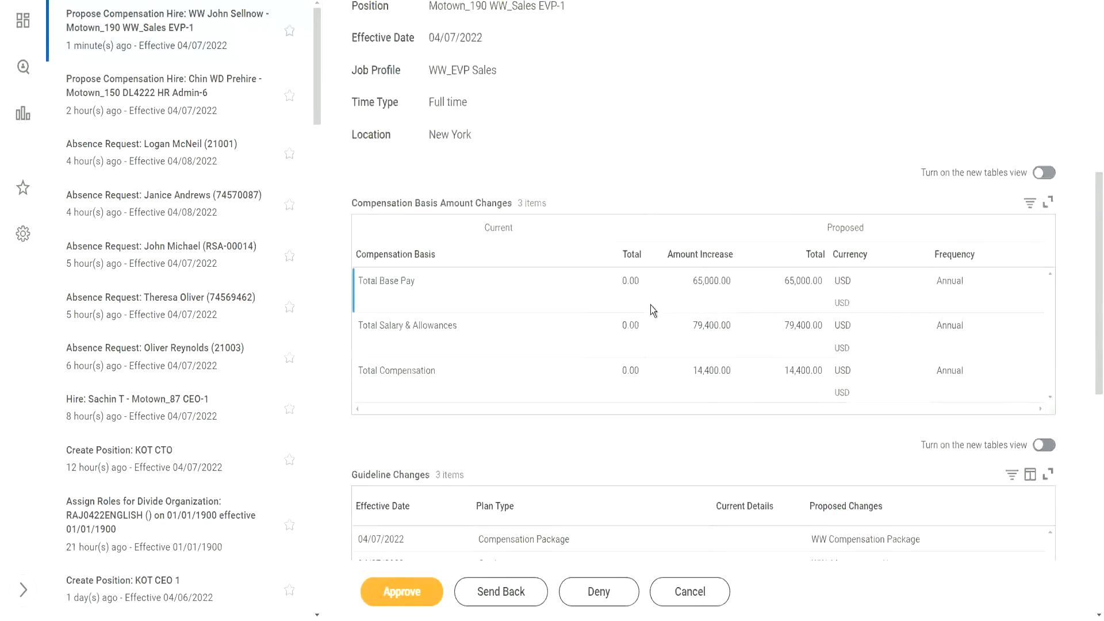
{"action": "scroll", "coordinate": [653, 311], "scroll_direction": "down", "scroll_amount": 2}
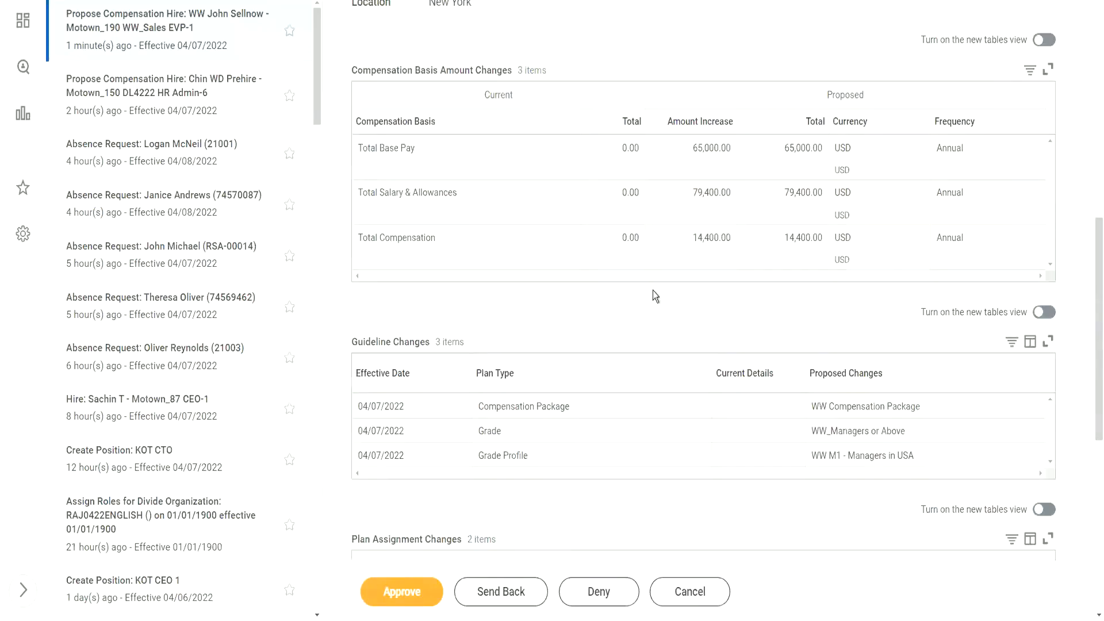
{"action": "scroll", "coordinate": [654, 296], "scroll_direction": "down", "scroll_amount": 5}
{"action": "scroll", "coordinate": [653, 290], "scroll_direction": "up", "scroll_amount": 5}
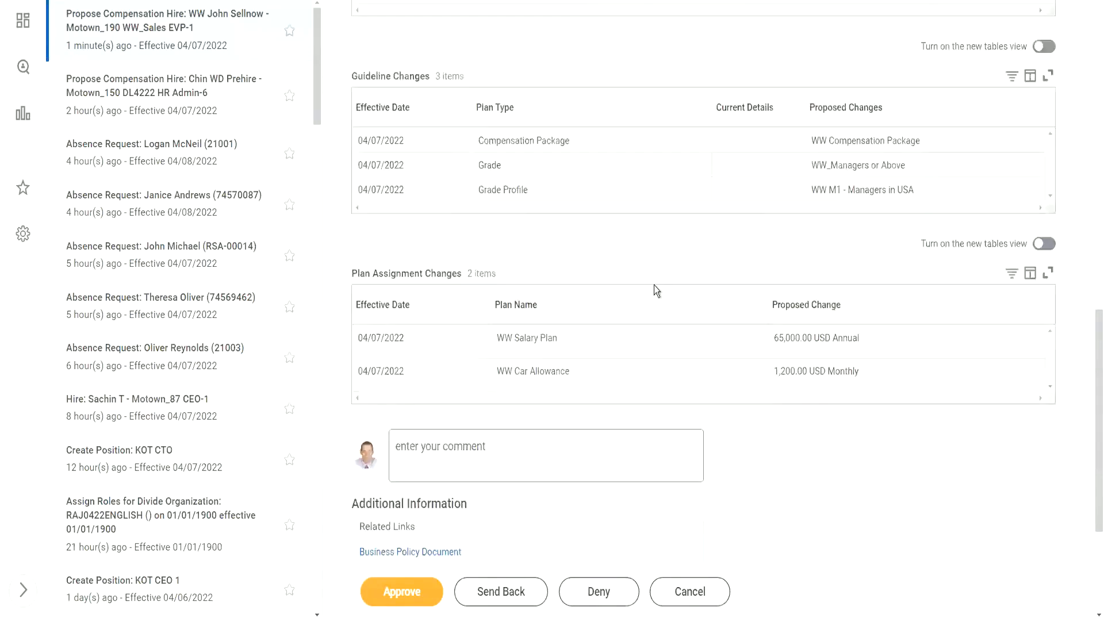
{"action": "scroll", "coordinate": [656, 291], "scroll_direction": "up", "scroll_amount": 2}
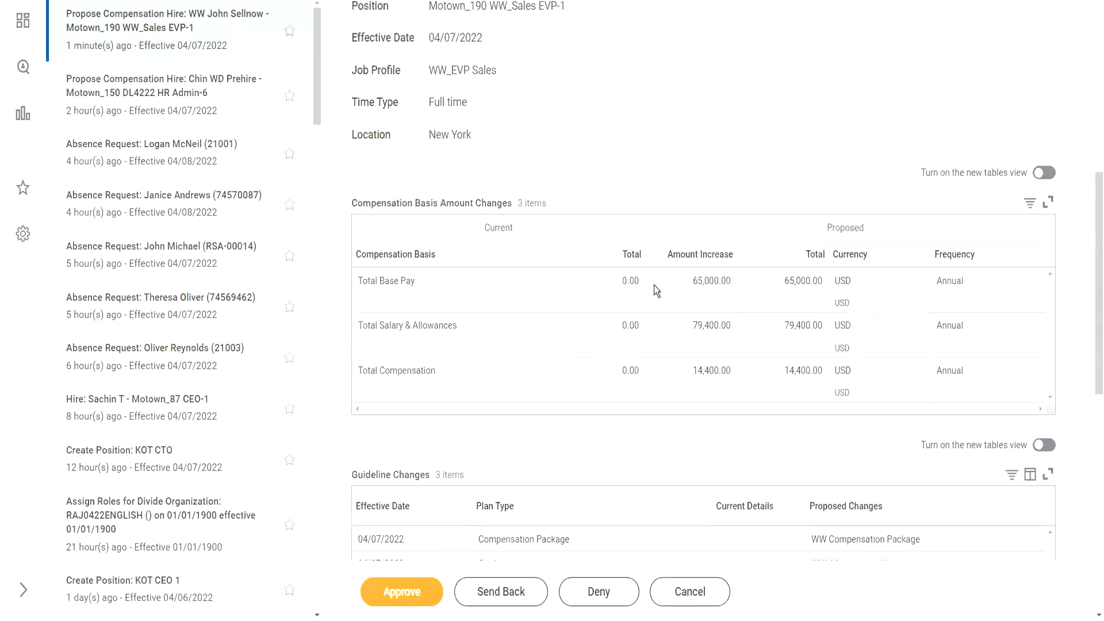
{"action": "scroll", "coordinate": [656, 291], "scroll_direction": "down", "scroll_amount": 2}
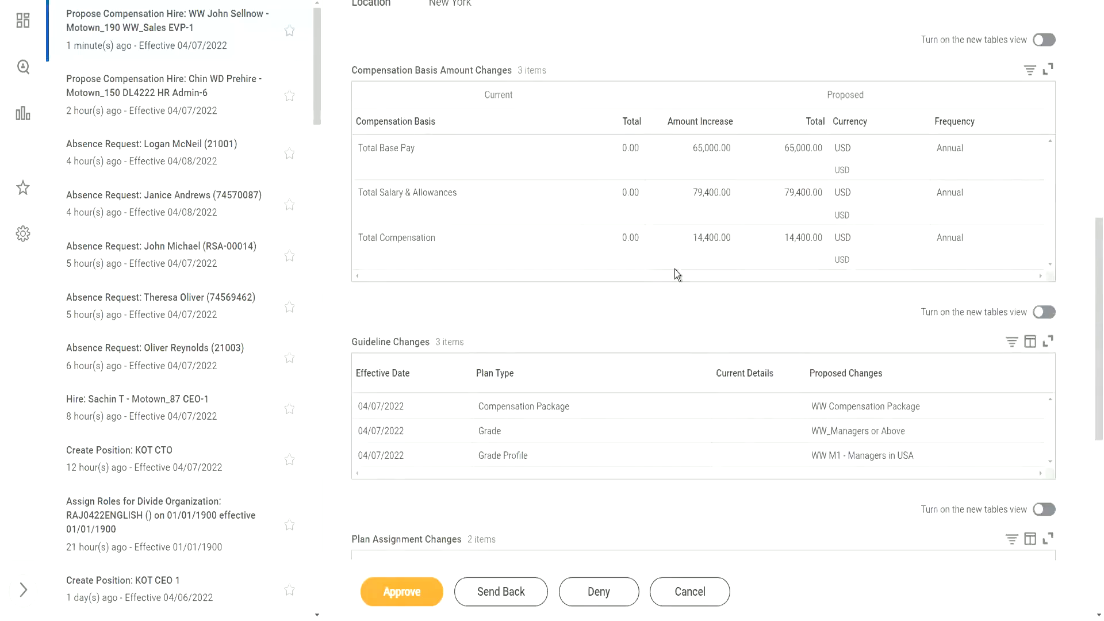
Check the 65,000.00 base pay, 79,400.00 and 14,400.00 totals, then approve the proposal.
{"action": "left_click_drag", "start_coordinate": [785, 148], "coordinate": [806, 148]}
{"action": "left_click", "coordinate": [782, 200]}
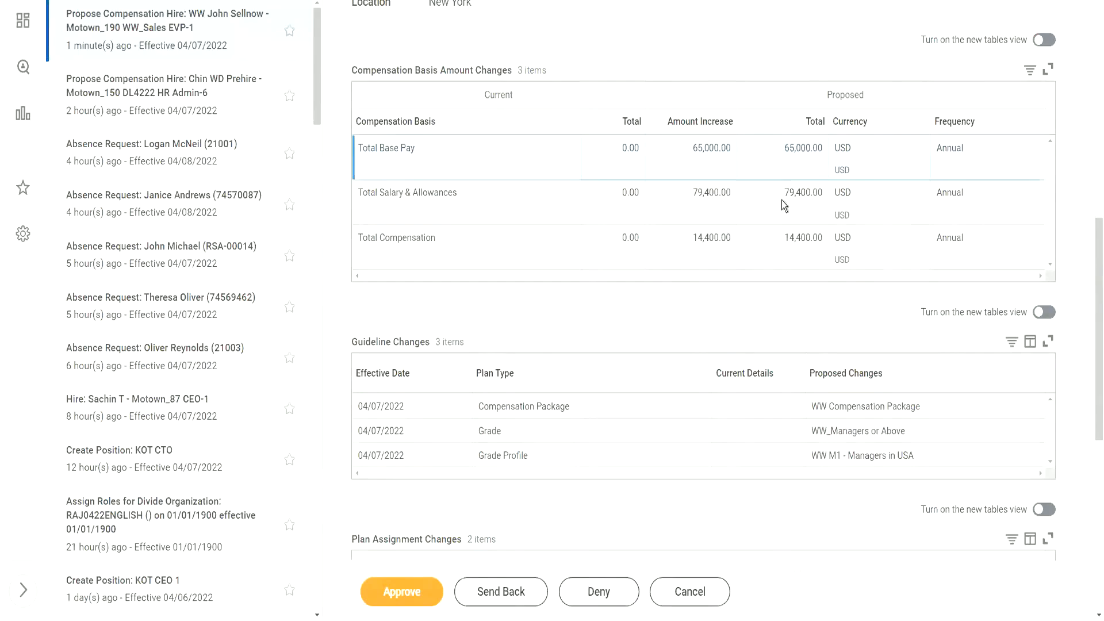
{"action": "left_click_drag", "start_coordinate": [784, 192], "coordinate": [820, 192]}
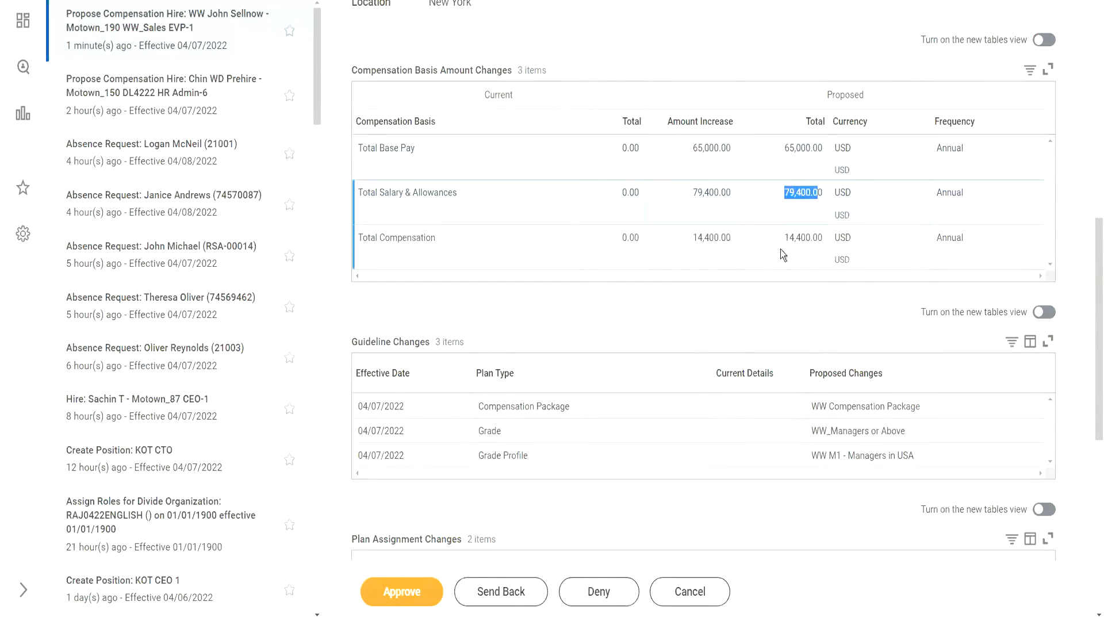
{"action": "left_click_drag", "start_coordinate": [785, 239], "coordinate": [822, 238]}
{"action": "left_click", "coordinate": [760, 262]}
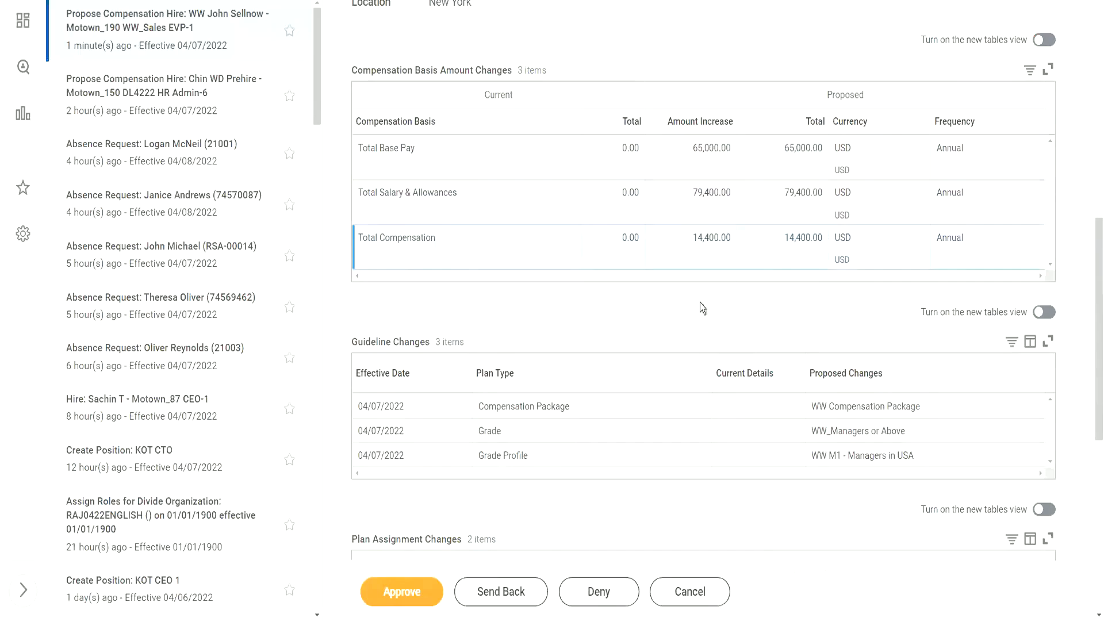
{"action": "scroll", "coordinate": [588, 345], "scroll_direction": "down", "scroll_amount": 5}
{"action": "scroll", "coordinate": [589, 335], "scroll_direction": "up", "scroll_amount": 6}
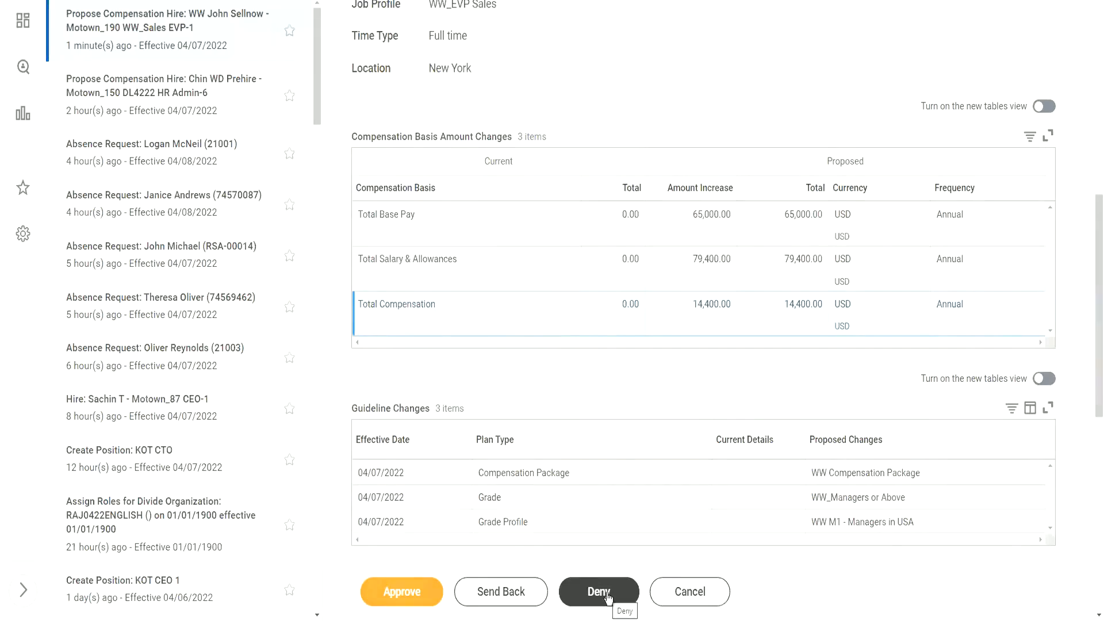
{"action": "left_click", "coordinate": [409, 599]}
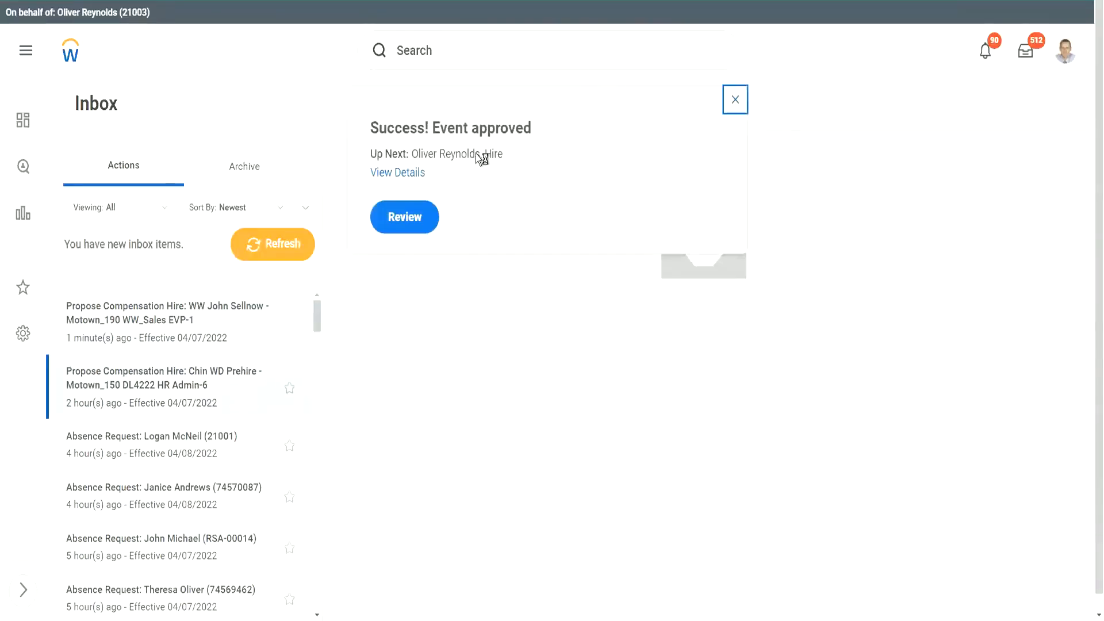
Note who gets the next approval step, then refresh the inbox to load the new Hire task.
{"action": "left_click_drag", "start_coordinate": [413, 155], "coordinate": [509, 154]}
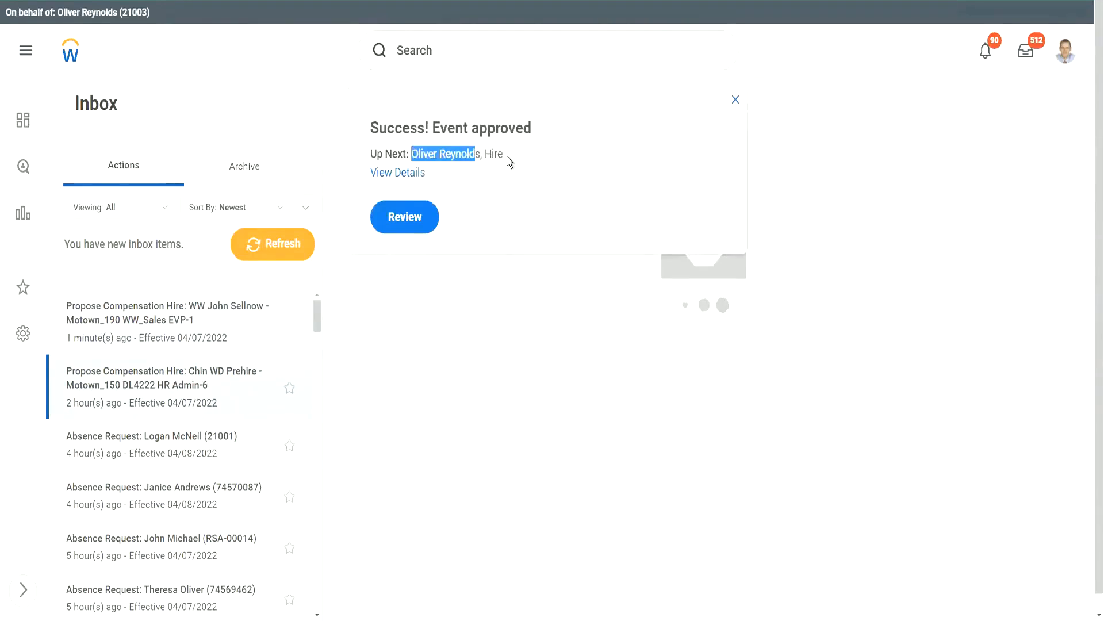
{"action": "left_click", "coordinate": [298, 245]}
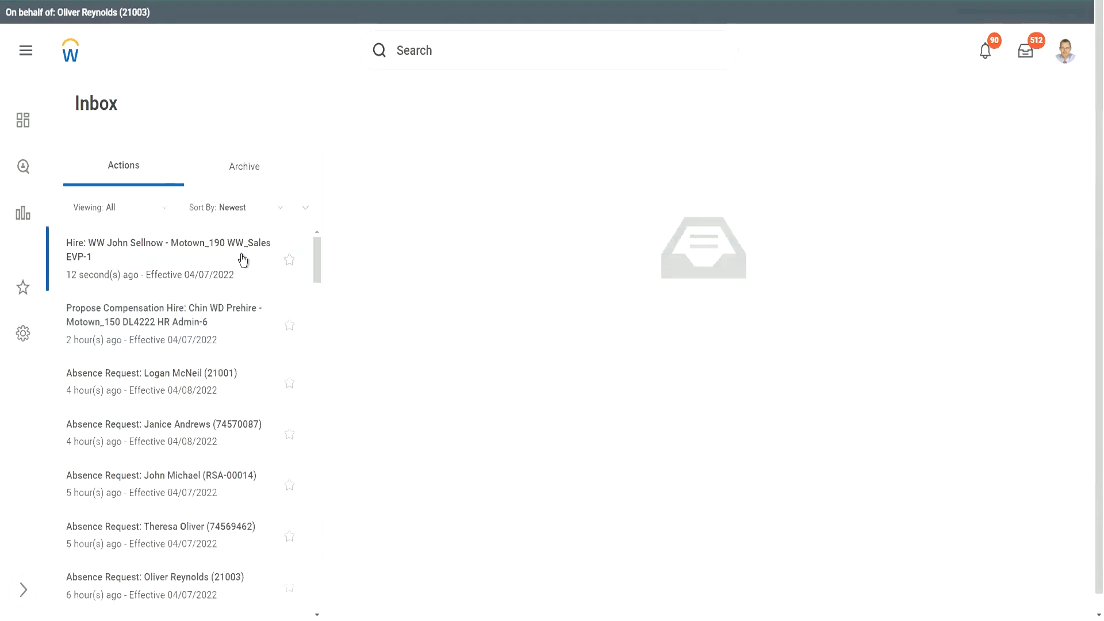
Open the Hire task for Sales EVP-1, review its full compensation details, and return to the inbox.
{"action": "left_click", "coordinate": [243, 259]}
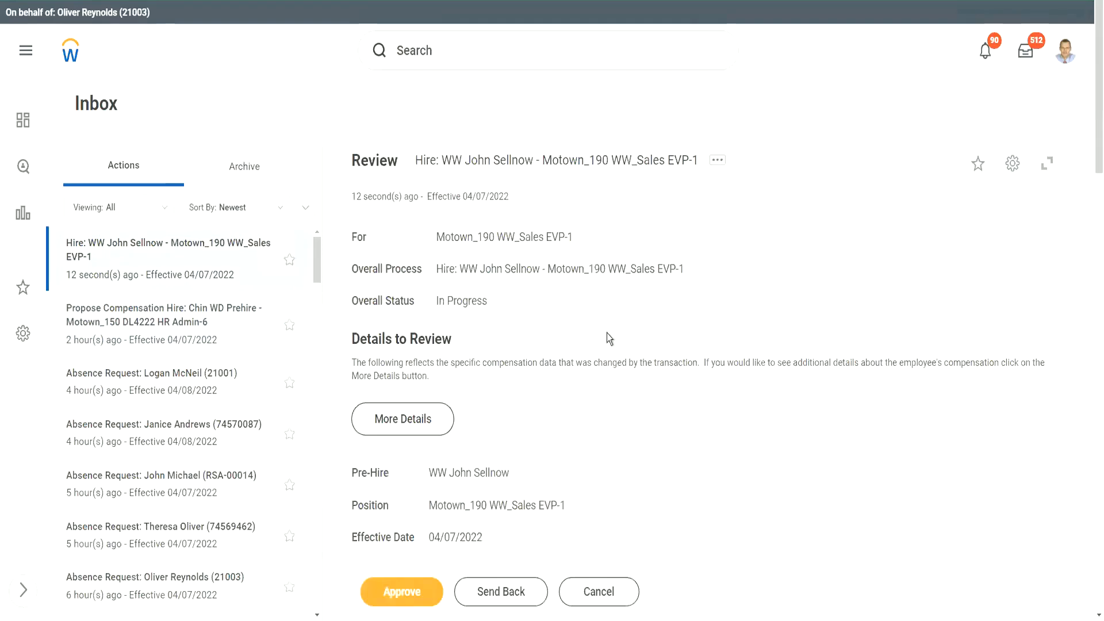
{"action": "scroll", "coordinate": [606, 332], "scroll_direction": "down", "scroll_amount": 7}
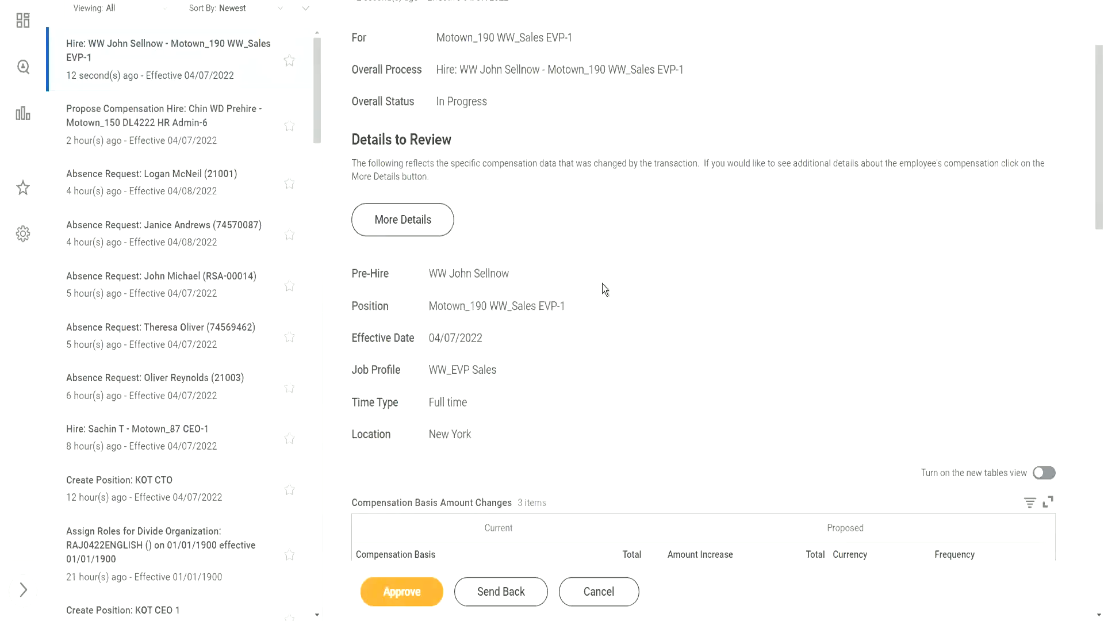
{"action": "scroll", "coordinate": [612, 185], "scroll_direction": "up", "scroll_amount": 3}
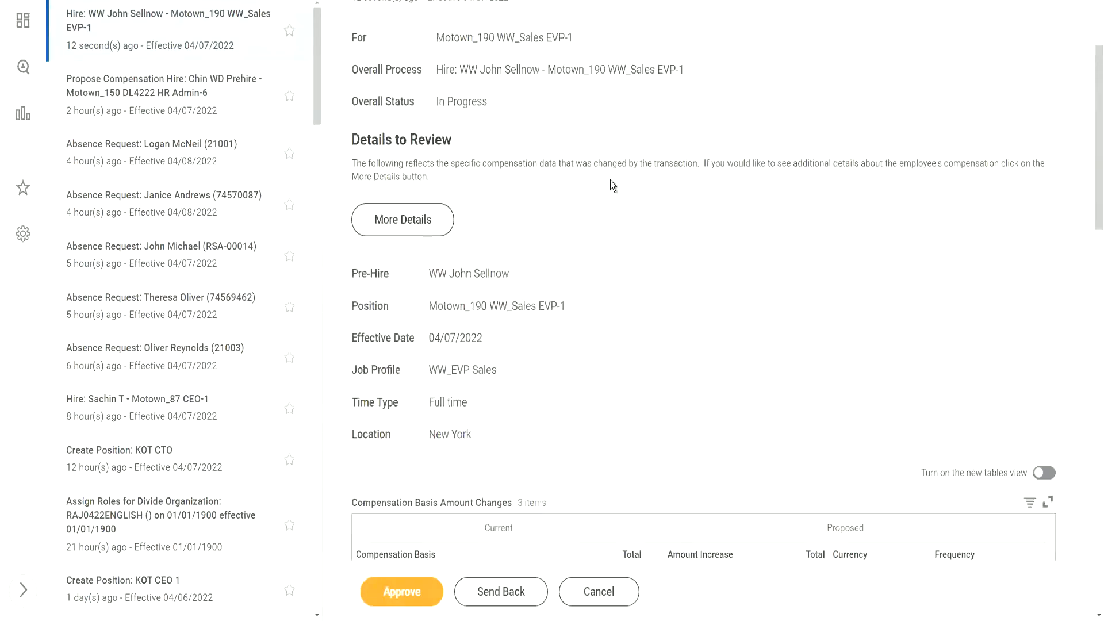
{"action": "scroll", "coordinate": [613, 185], "scroll_direction": "up", "scroll_amount": 4}
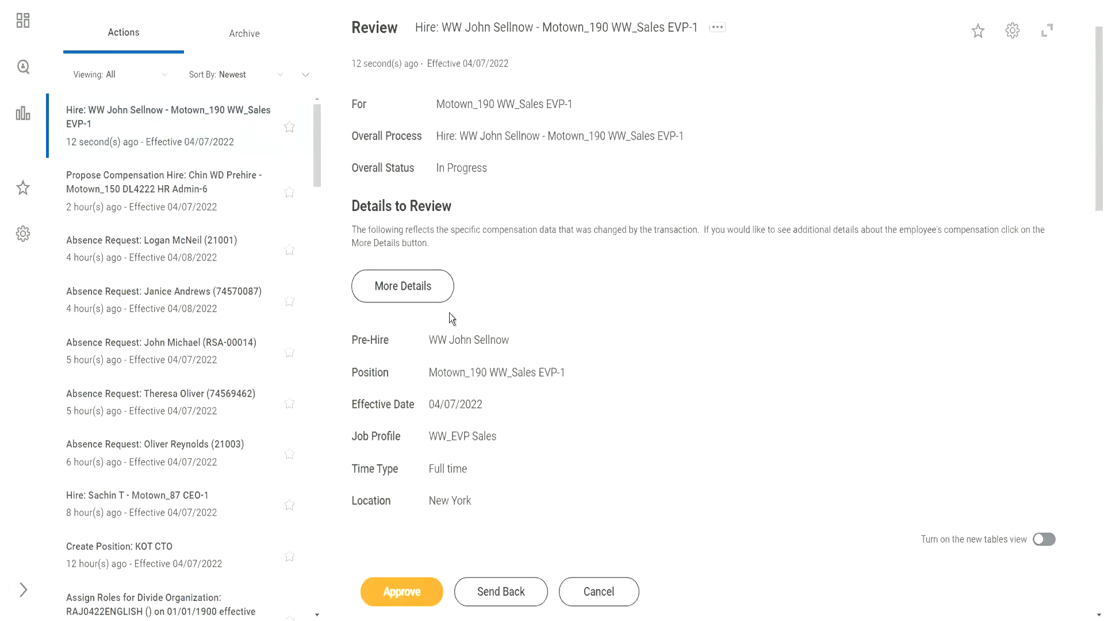
{"action": "left_click", "coordinate": [409, 288]}
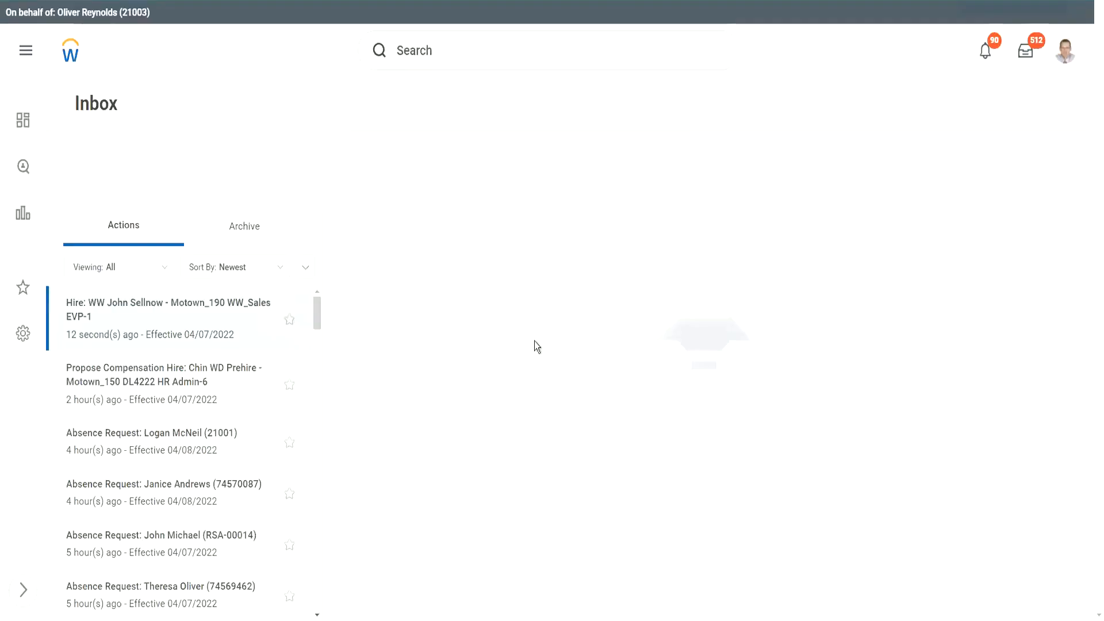
{"action": "scroll", "coordinate": [532, 326], "scroll_direction": "down", "scroll_amount": 7}
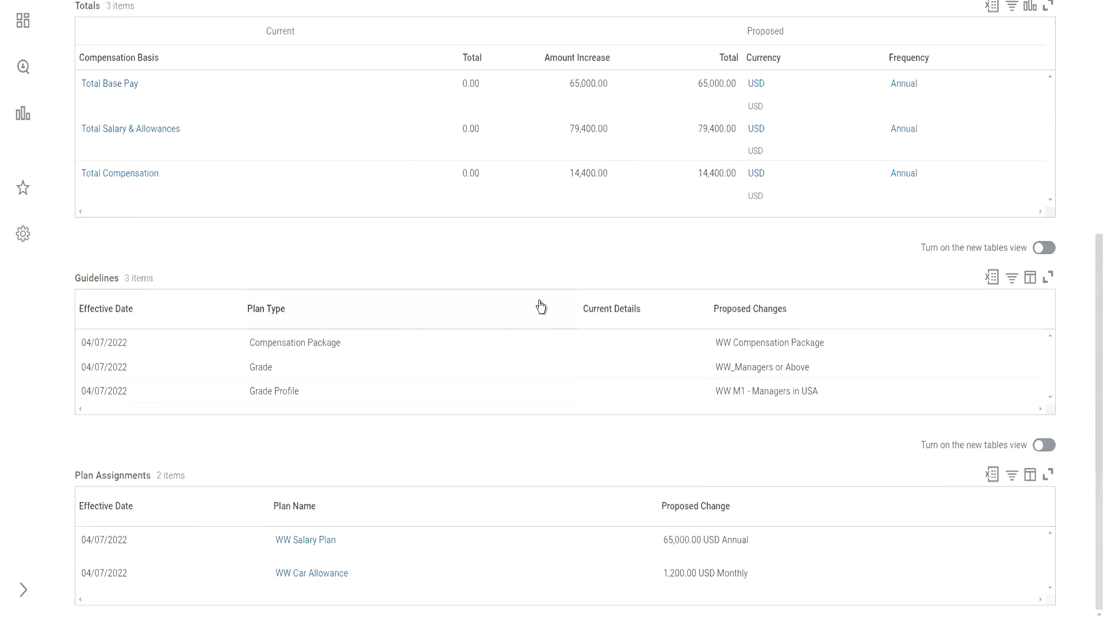
{"action": "scroll", "coordinate": [517, 276], "scroll_direction": "up", "scroll_amount": 7}
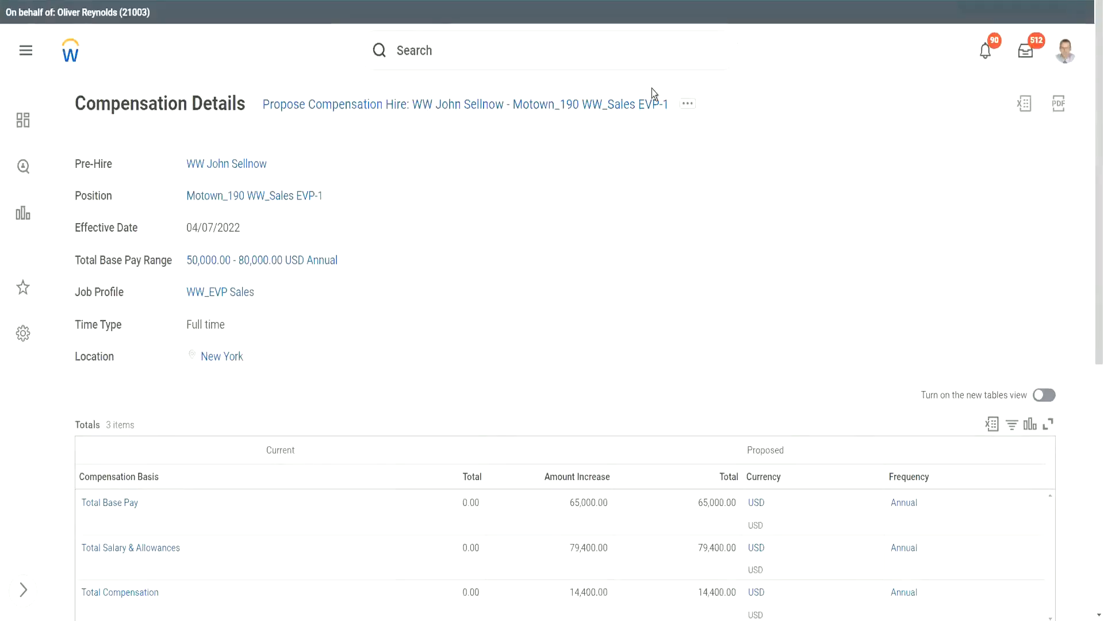
{"action": "left_click", "coordinate": [1028, 51]}
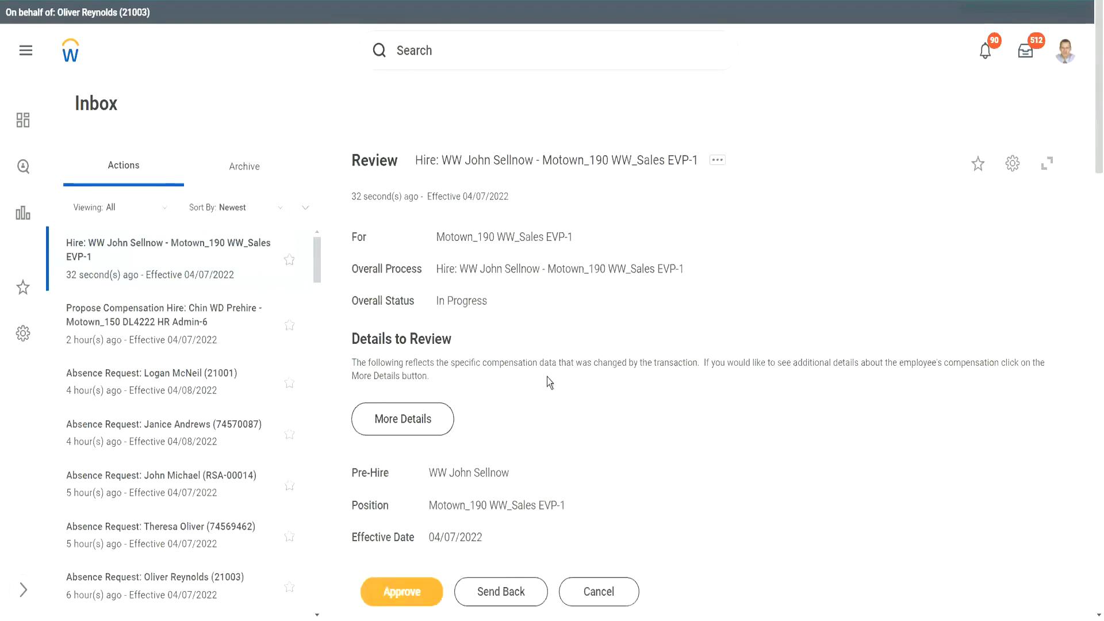
Confirm the proposed position is Unfilled in the staffing information and approve the hire.
{"action": "scroll", "coordinate": [516, 333], "scroll_direction": "down", "scroll_amount": 5}
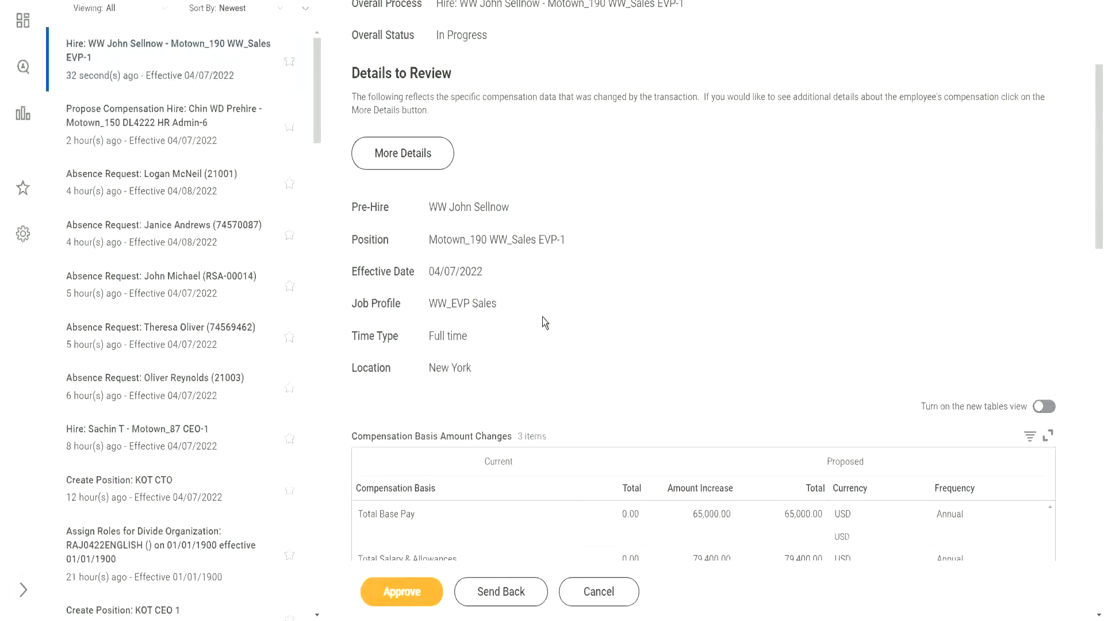
{"action": "scroll", "coordinate": [543, 317], "scroll_direction": "down", "scroll_amount": 15}
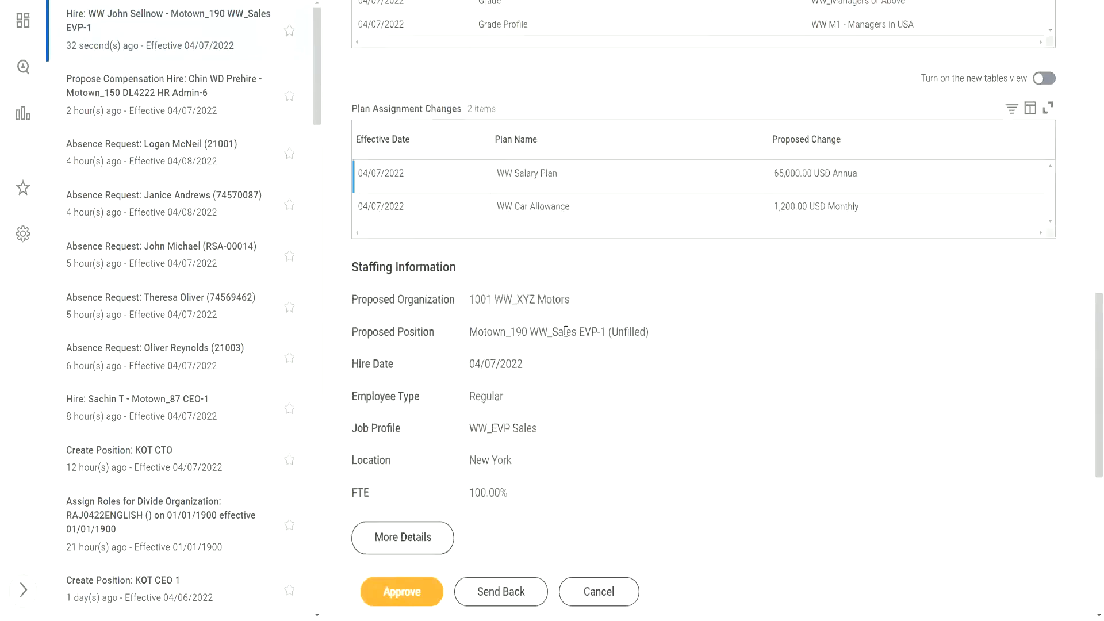
{"action": "scroll", "coordinate": [565, 333], "scroll_direction": "down", "scroll_amount": 4}
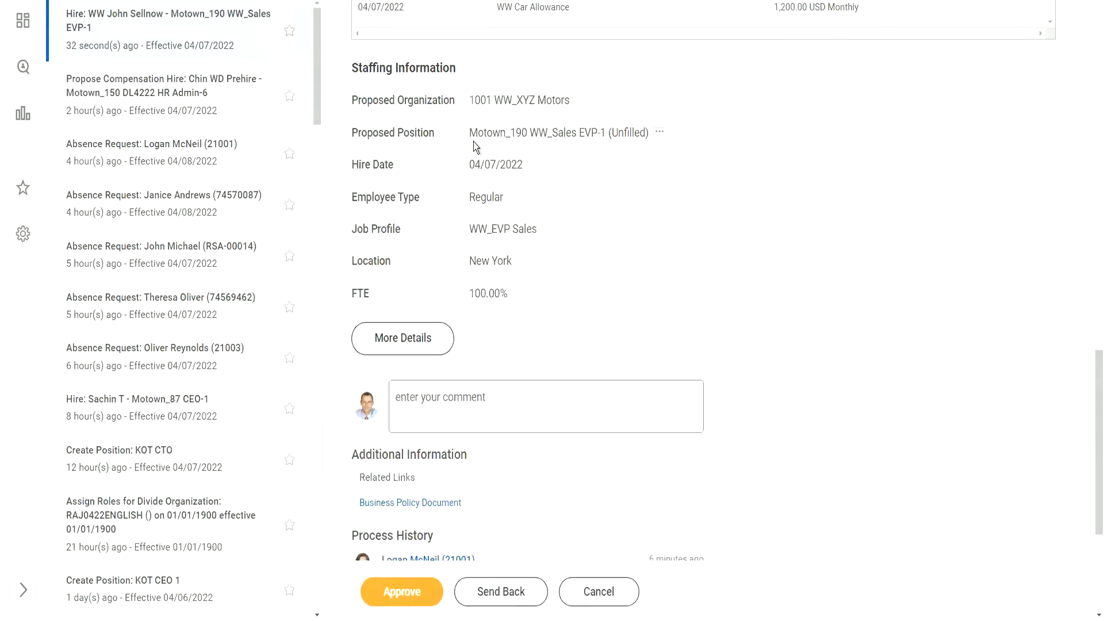
{"action": "left_click_drag", "start_coordinate": [610, 136], "coordinate": [648, 137]}
{"action": "left_click", "coordinate": [479, 197]}
{"action": "left_click", "coordinate": [408, 598]}
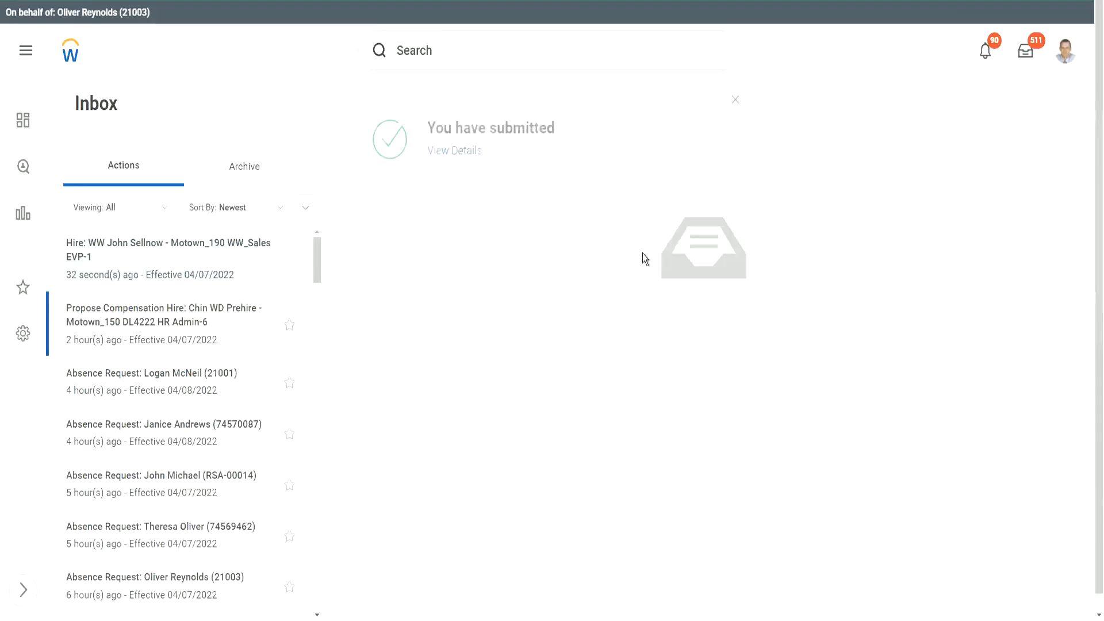
Open the submitted hire's View Details page and expand the Details and Process section.
{"action": "left_click", "coordinate": [460, 153]}
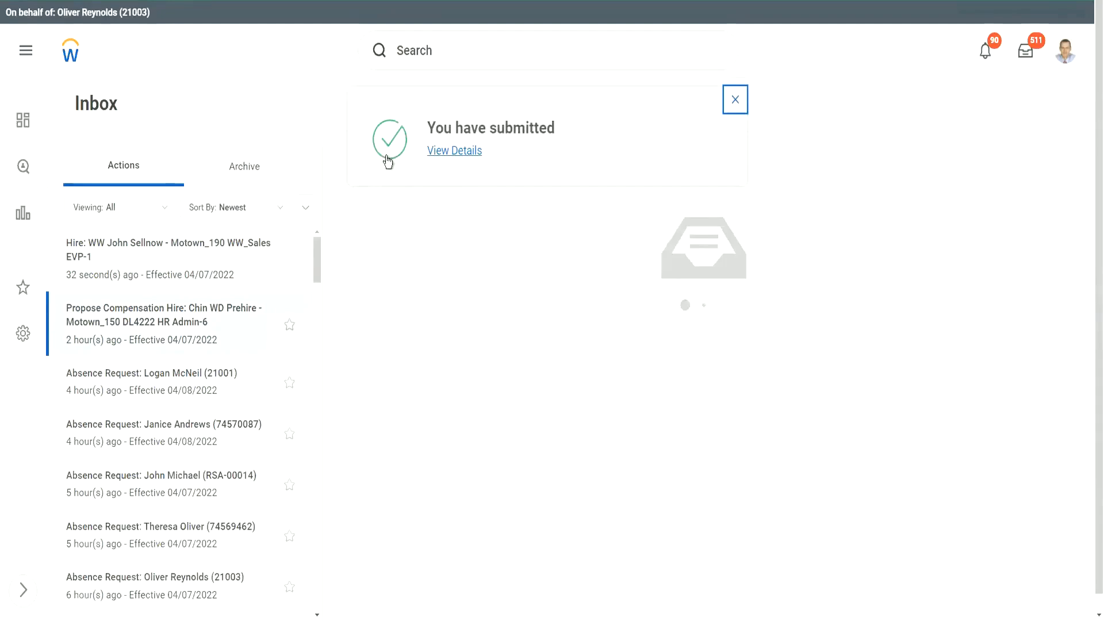
{"action": "left_click", "coordinate": [462, 153]}
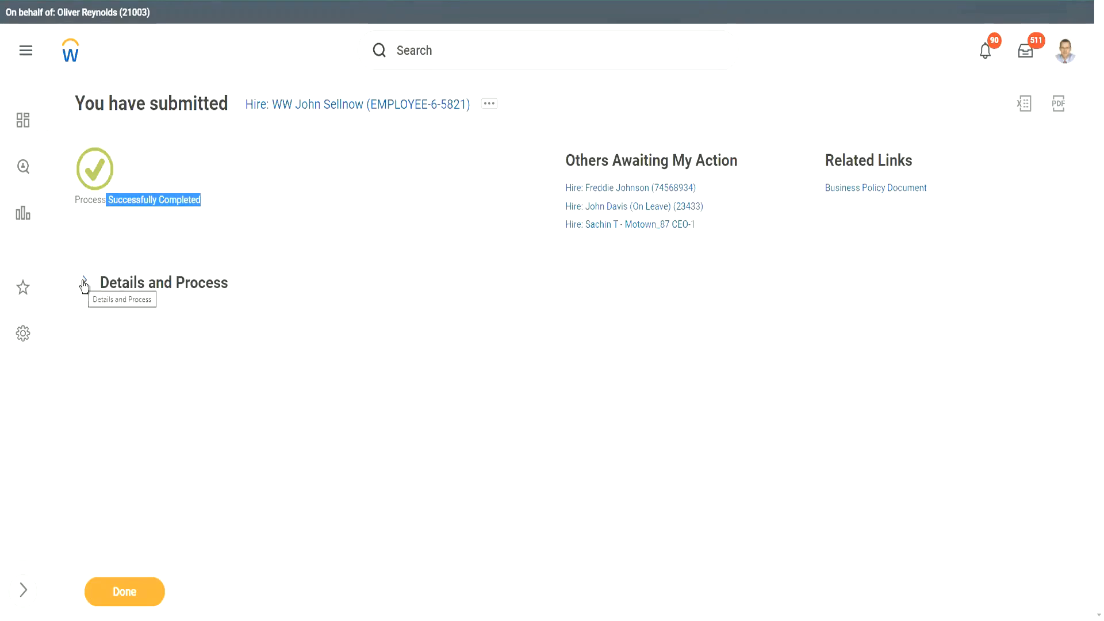
{"action": "left_click", "coordinate": [181, 223]}
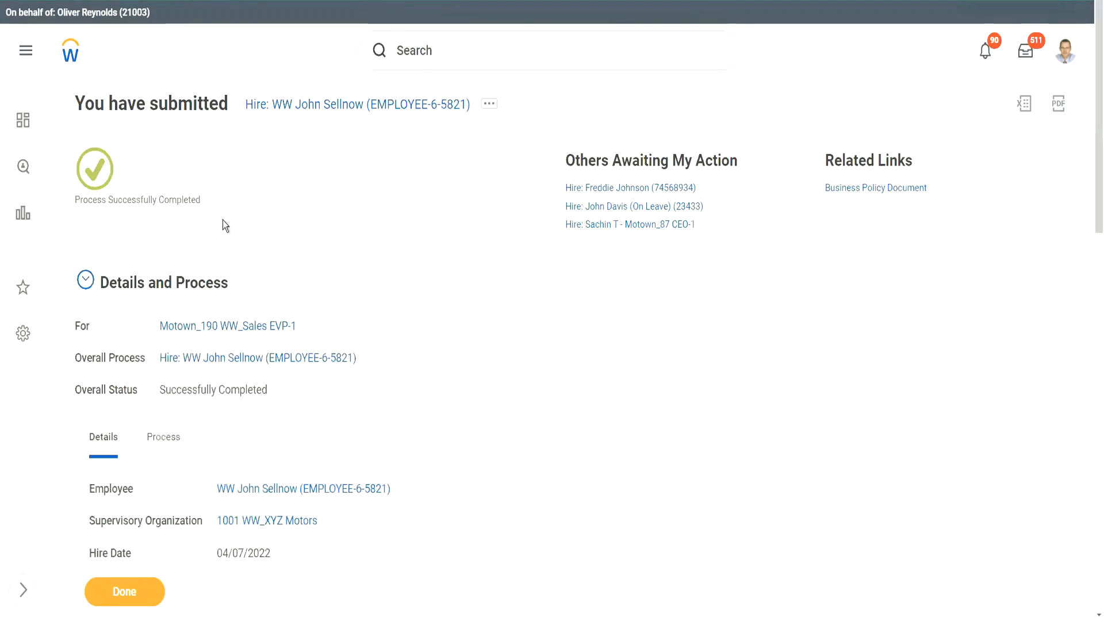
Show the Process History and check Onboarding is Automatic Complete and Edit Workday Account Not Required.
{"action": "scroll", "coordinate": [412, 271], "scroll_direction": "down", "scroll_amount": 5}
{"action": "scroll", "coordinate": [428, 285], "scroll_direction": "down", "scroll_amount": 2}
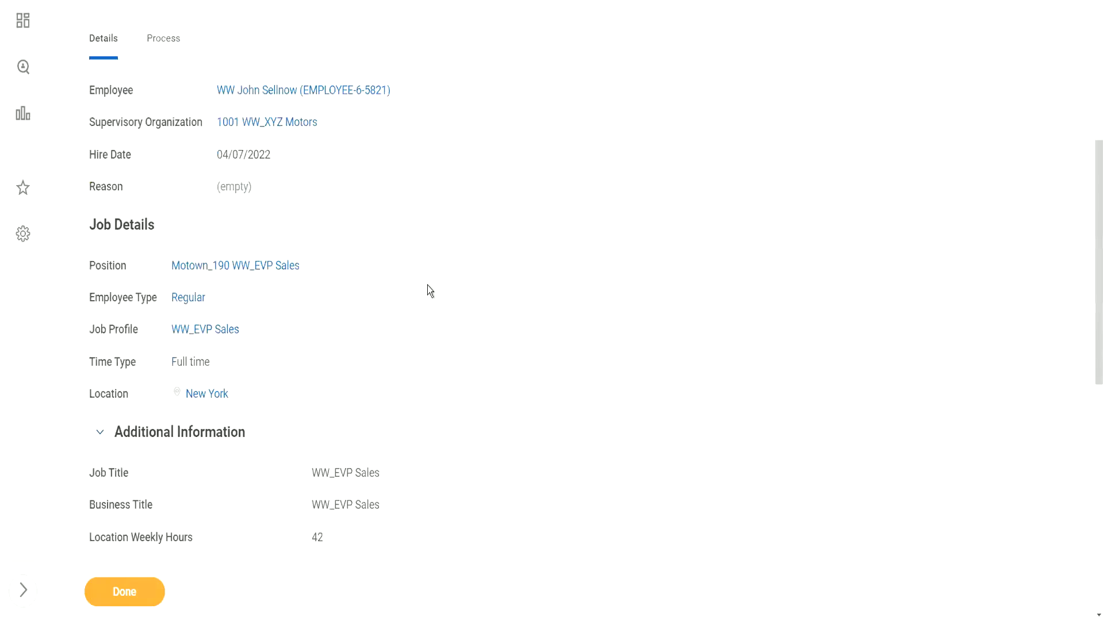
{"action": "scroll", "coordinate": [427, 285], "scroll_direction": "up", "scroll_amount": 4}
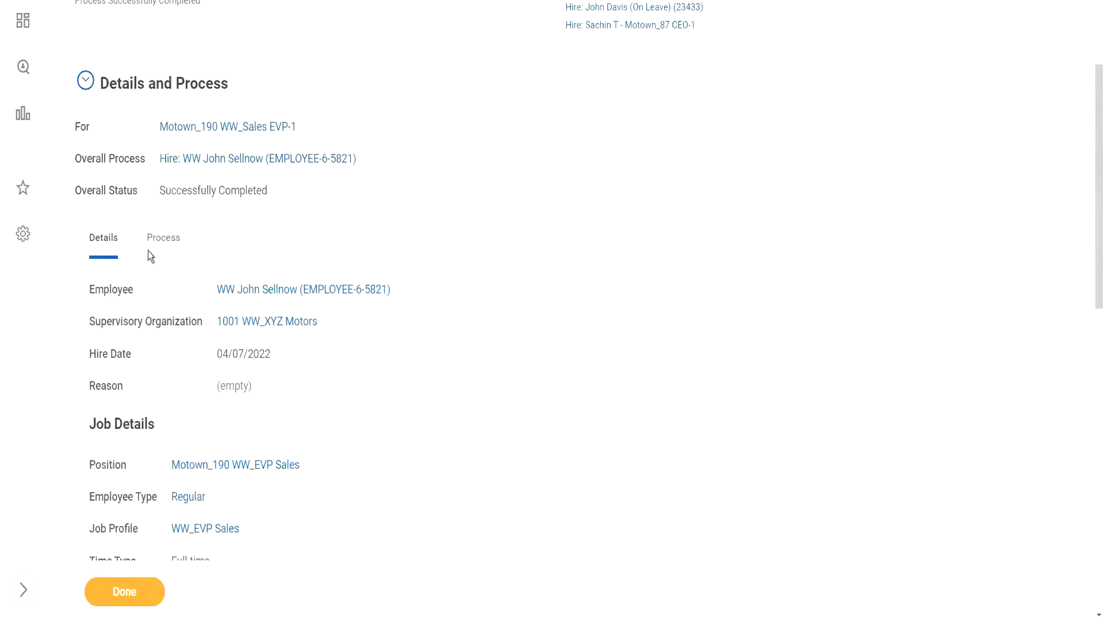
{"action": "left_click", "coordinate": [168, 247]}
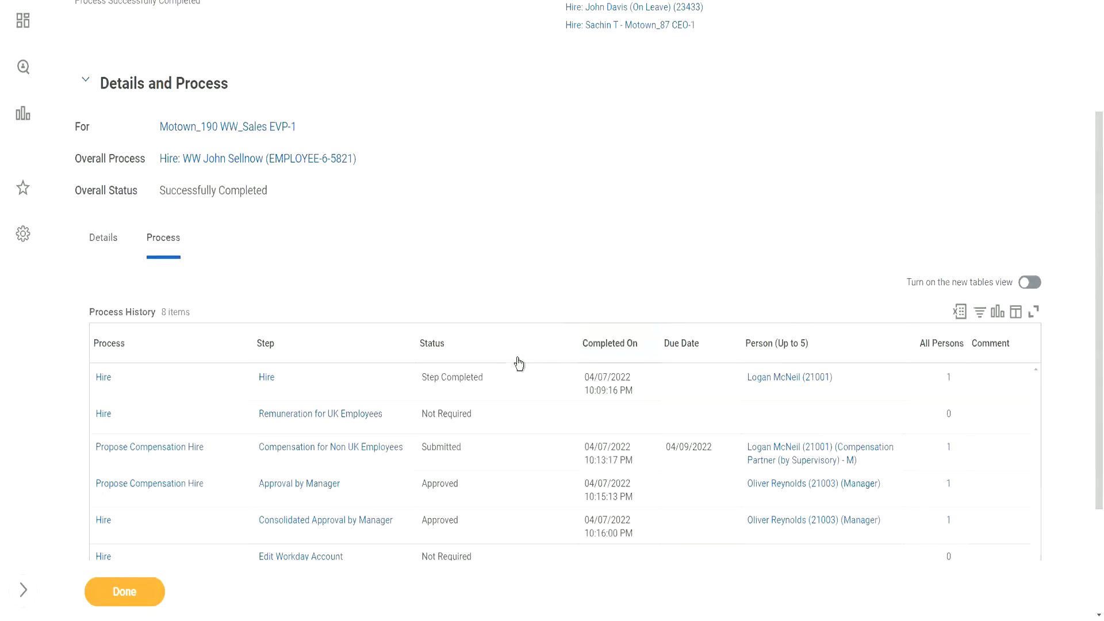
{"action": "scroll", "coordinate": [513, 319], "scroll_direction": "down", "scroll_amount": 3}
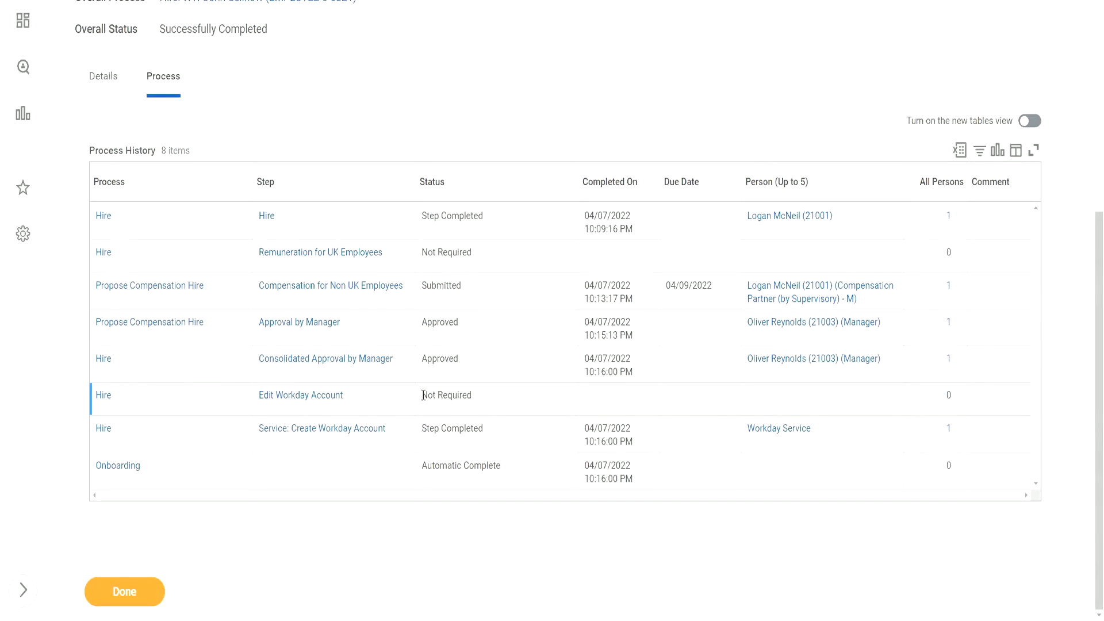
{"action": "left_click_drag", "start_coordinate": [502, 467], "coordinate": [350, 477]}
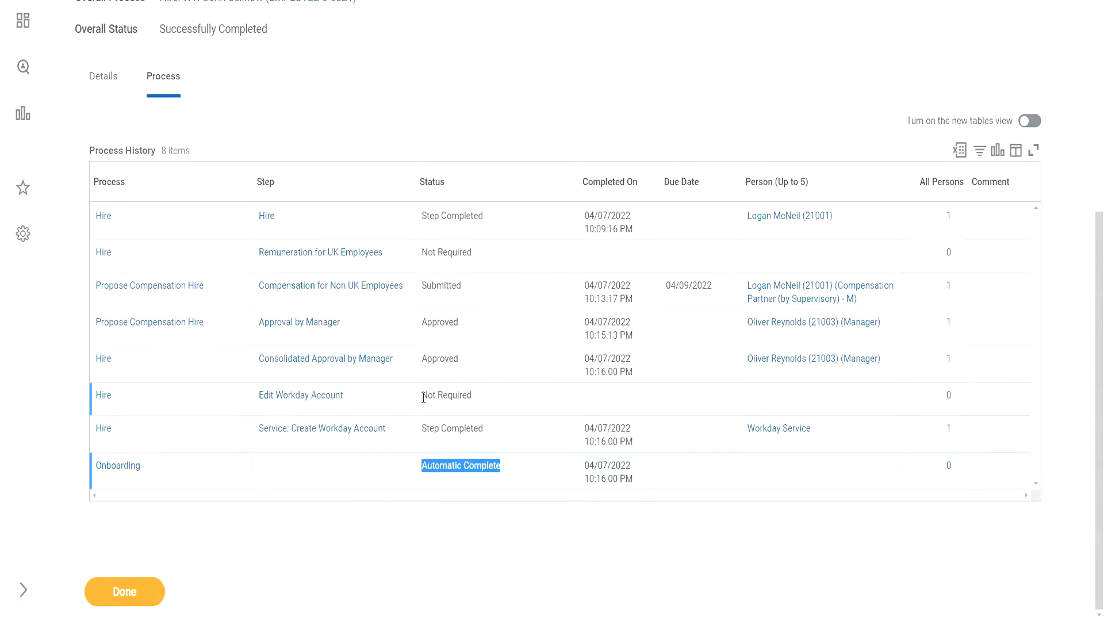
{"action": "left_click_drag", "start_coordinate": [423, 398], "coordinate": [470, 397]}
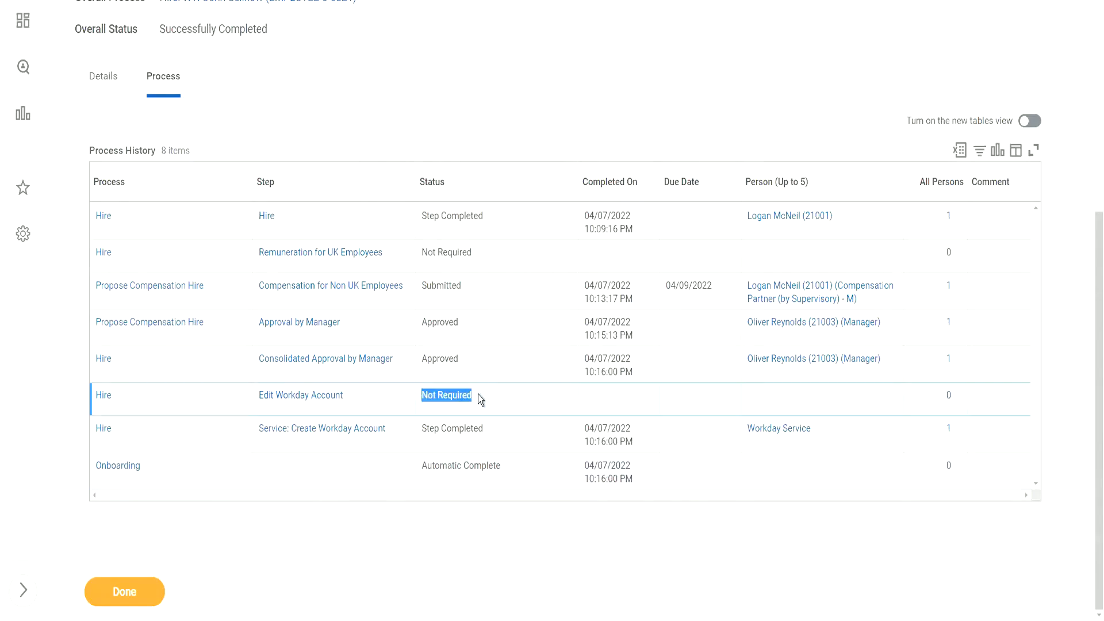
{"action": "left_click", "coordinate": [432, 411]}
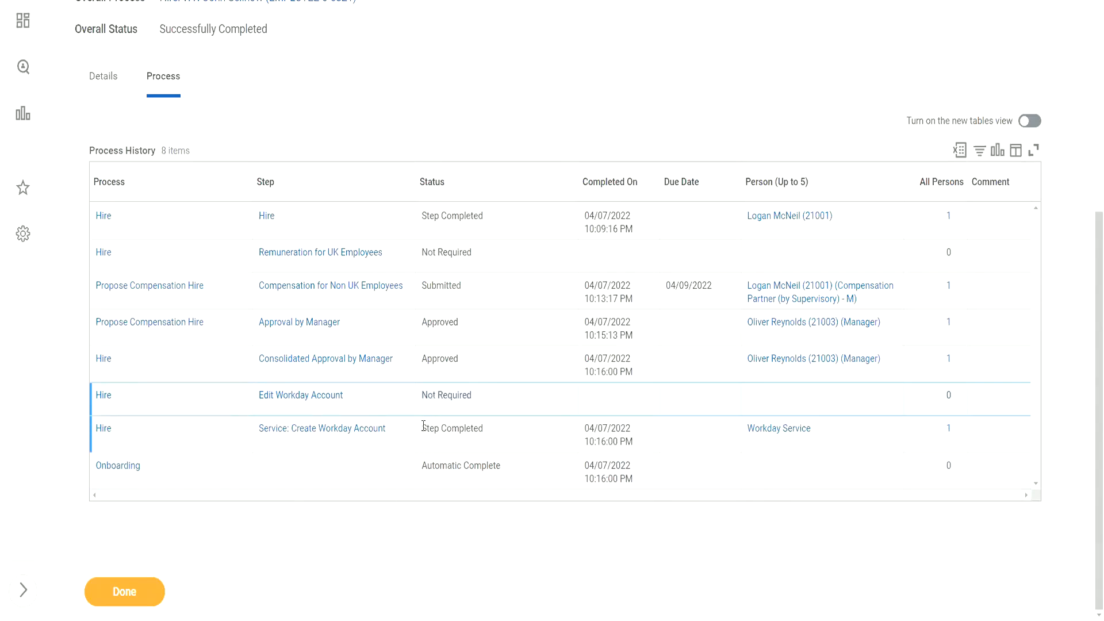
Confirm the account creation step is Step Completed, review its involved persons, then click Done.
{"action": "left_click_drag", "start_coordinate": [419, 428], "coordinate": [488, 428]}
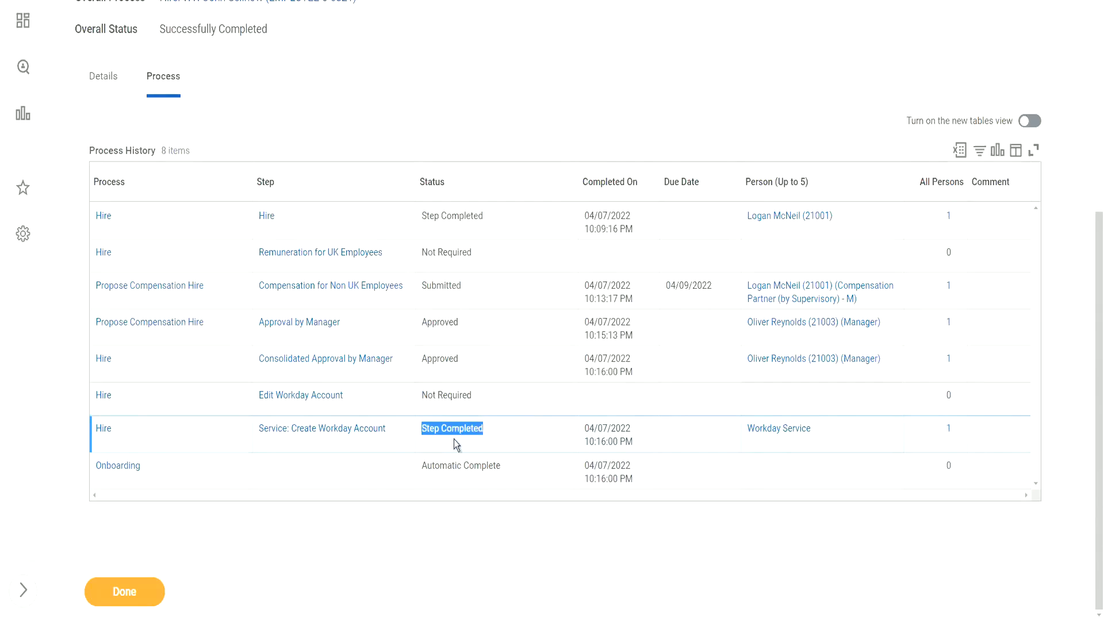
{"action": "left_click", "coordinate": [949, 430]}
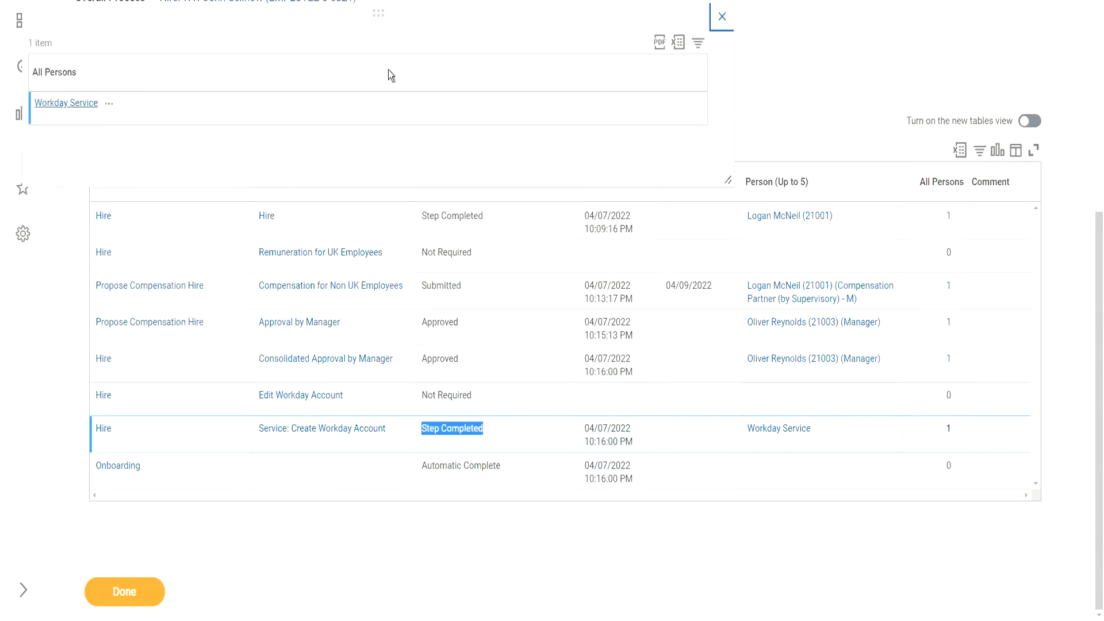
{"action": "left_click", "coordinate": [722, 17]}
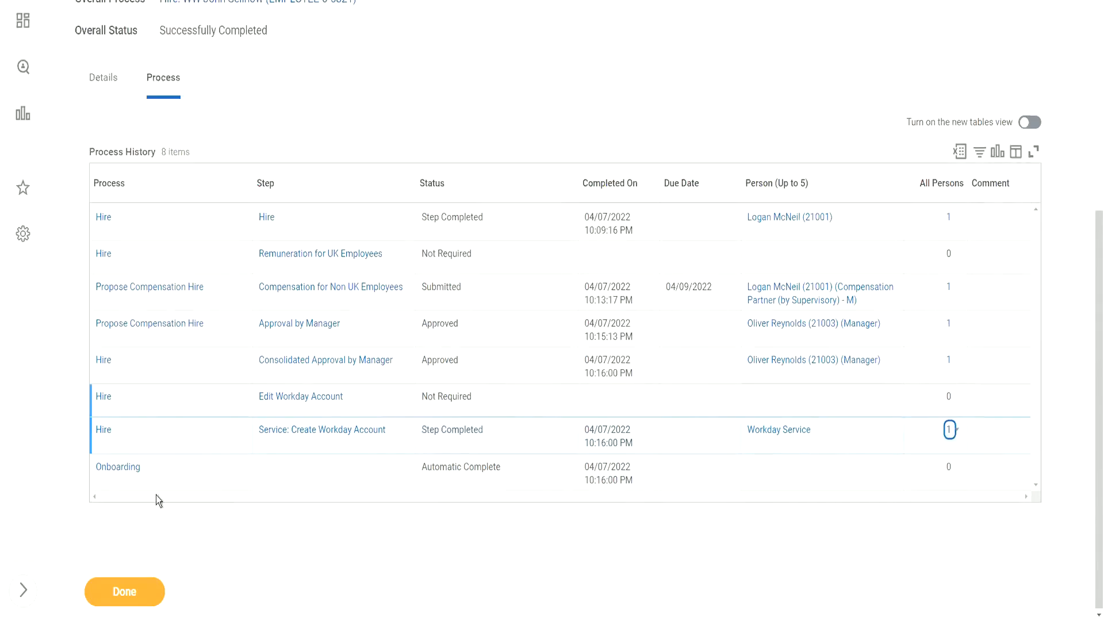
{"action": "left_click", "coordinate": [138, 581]}
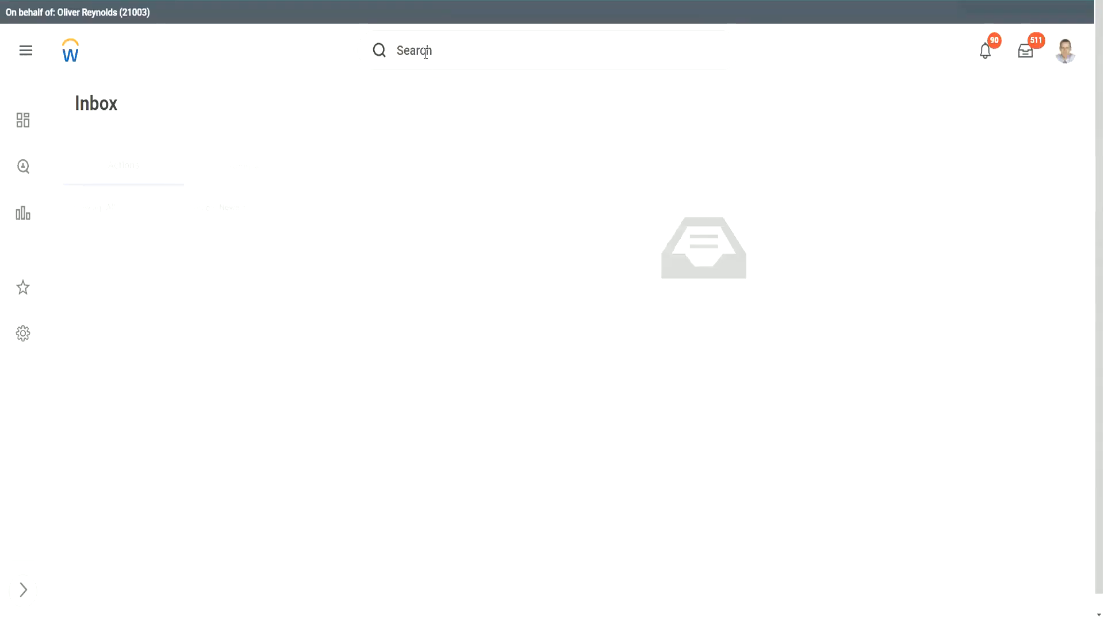
Run Start Proxy and act as the compensation partner by entering their user ID in Act As.
{"action": "left_click", "coordinate": [425, 53]}
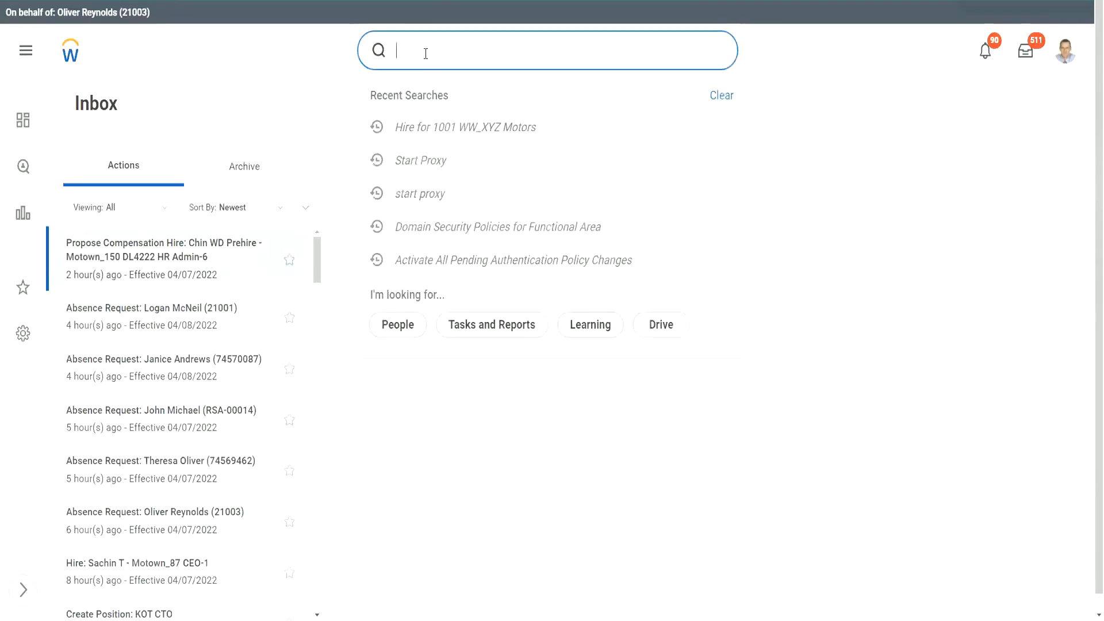
{"action": "type", "text": "start proxy"}
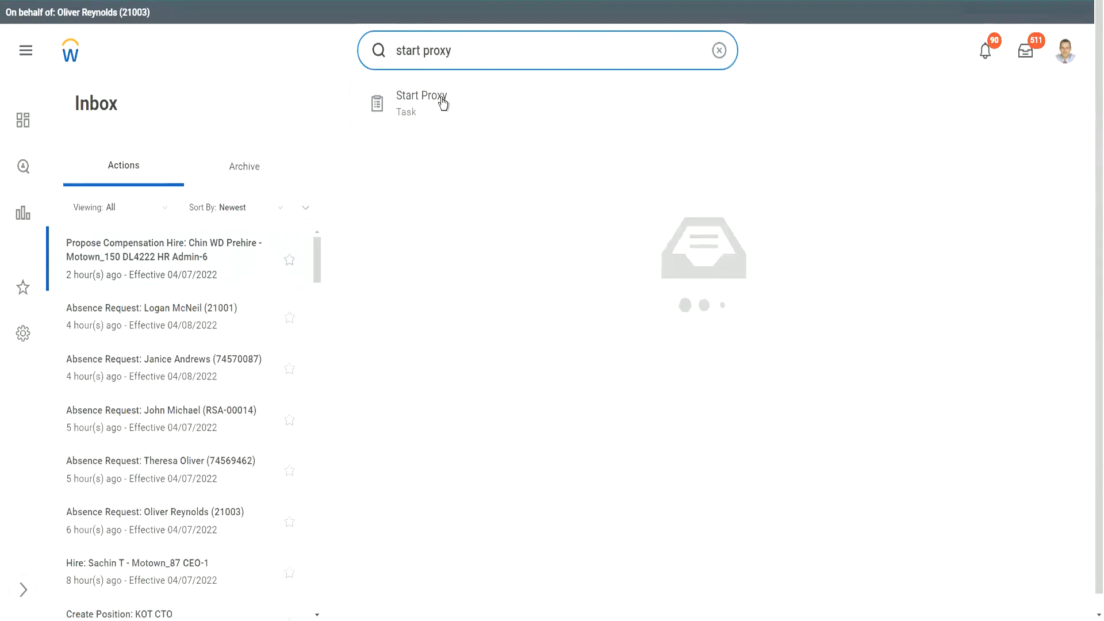
{"action": "left_click", "coordinate": [441, 104]}
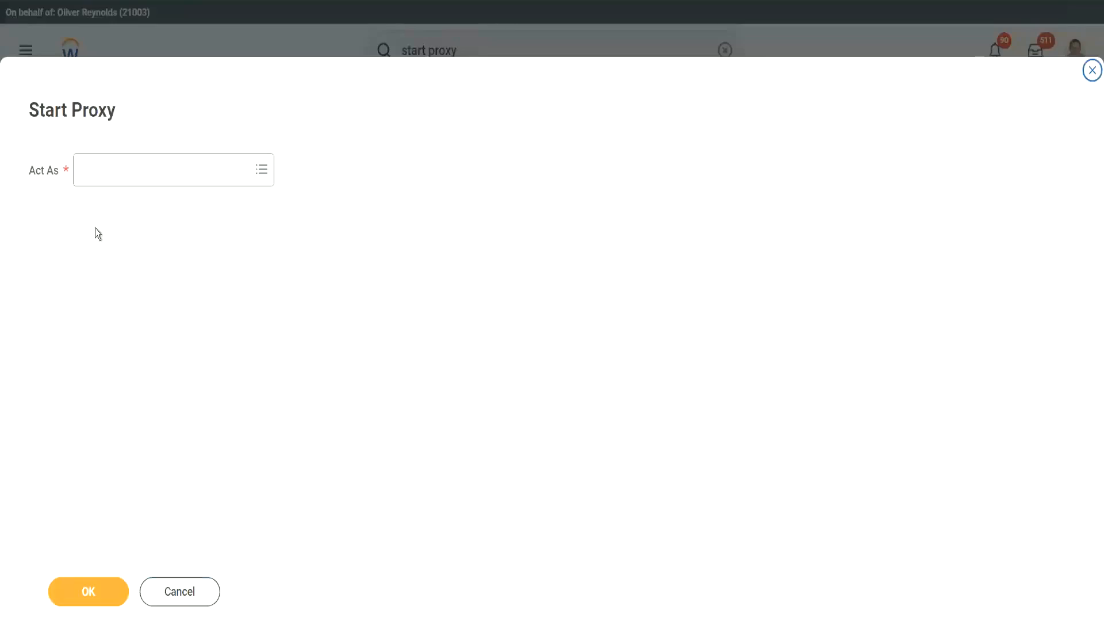
{"action": "left_click", "coordinate": [121, 172]}
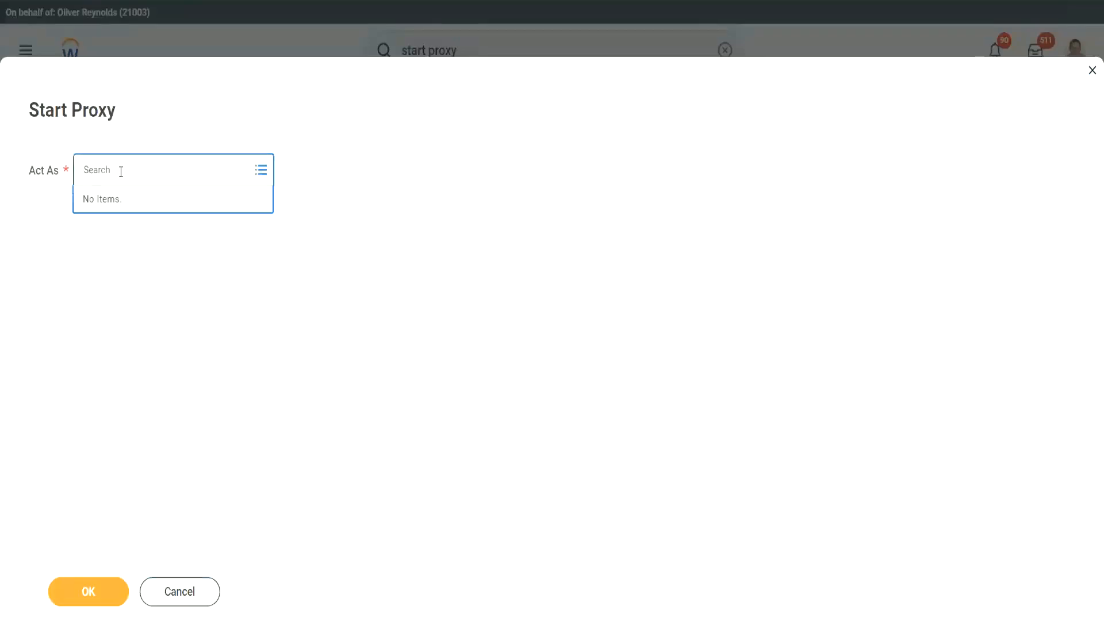
{"action": "key", "text": "Return"}
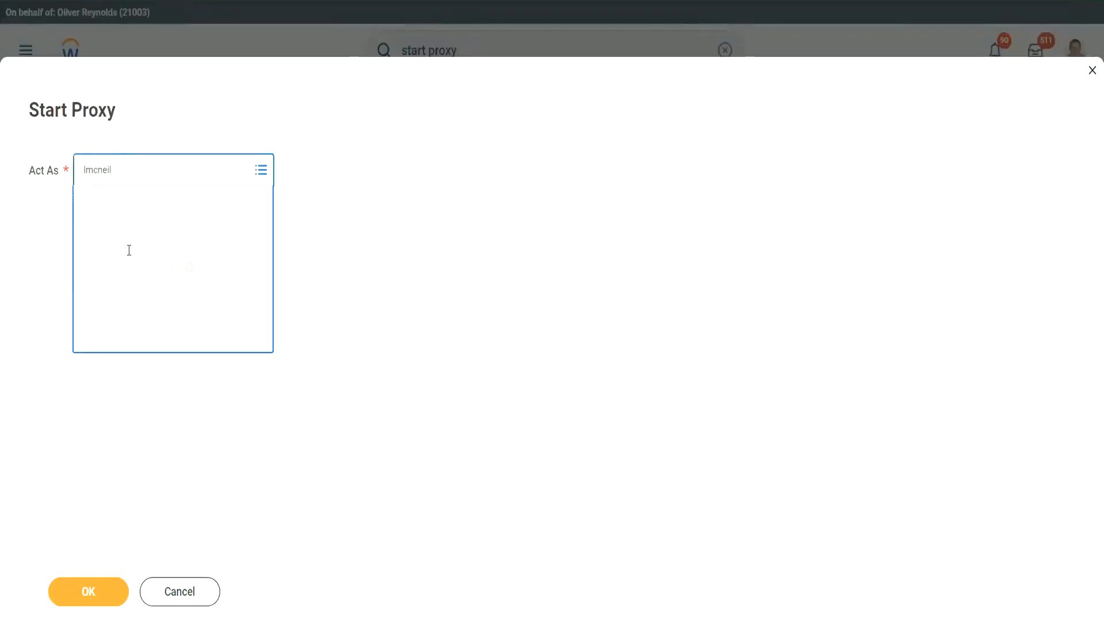
{"action": "left_click", "coordinate": [95, 583]}
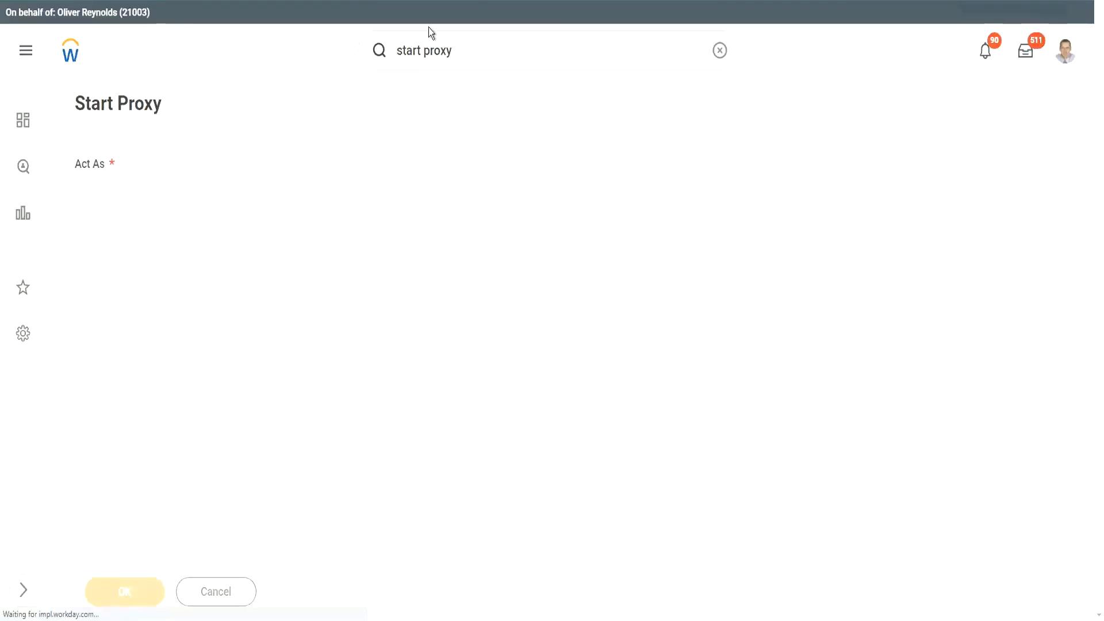
{"action": "left_click", "coordinate": [459, 52]}
Search 1001, open 1001 WW_XYZ Motors, and bring up related actions for the Motown_190 EVP Sales hire.
{"action": "type", "text": "1001"}
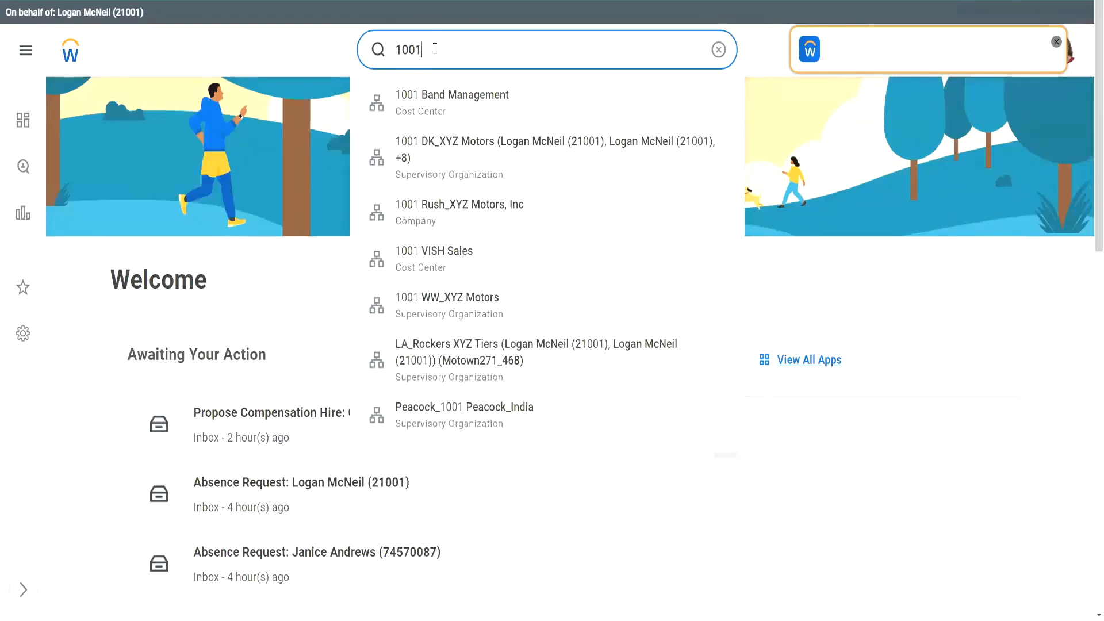
{"action": "left_click", "coordinate": [443, 308]}
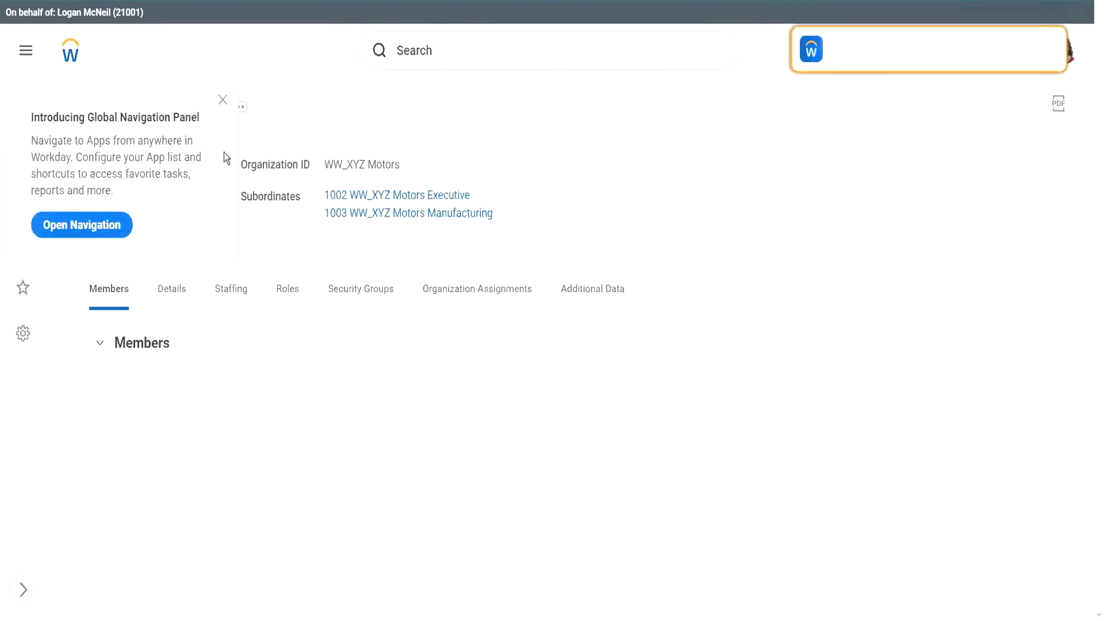
{"action": "left_click", "coordinate": [223, 100]}
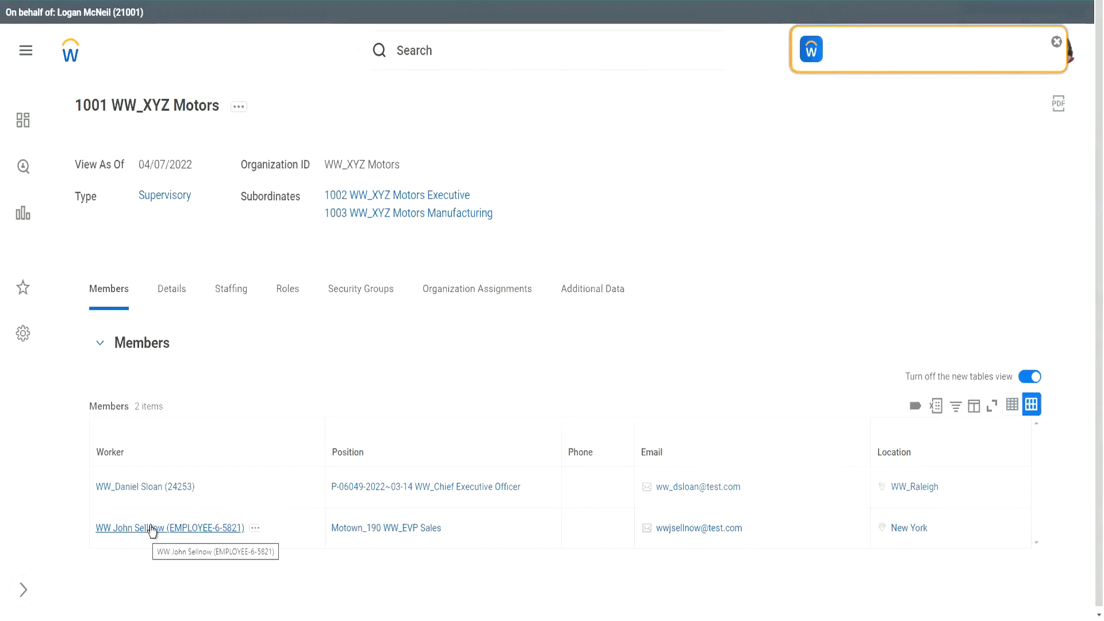
{"action": "left_click", "coordinate": [257, 528]}
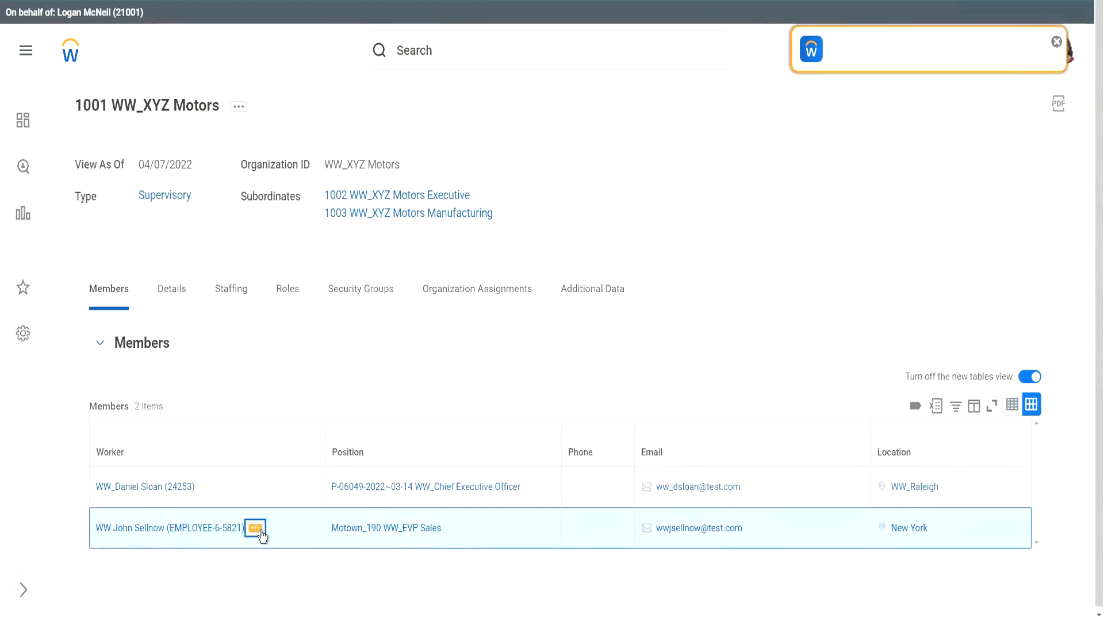
{"action": "left_click", "coordinate": [258, 528]}
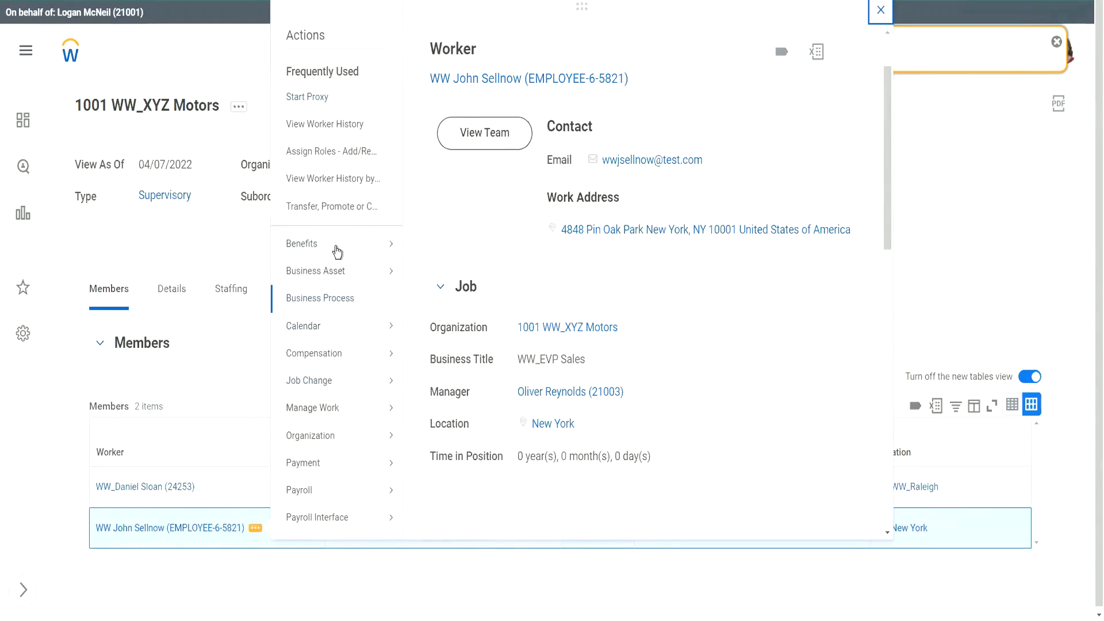
Go to Security Profile > View Workday Account for the new EVP Sales worker.
{"action": "scroll", "coordinate": [337, 253], "scroll_direction": "down", "scroll_amount": 7}
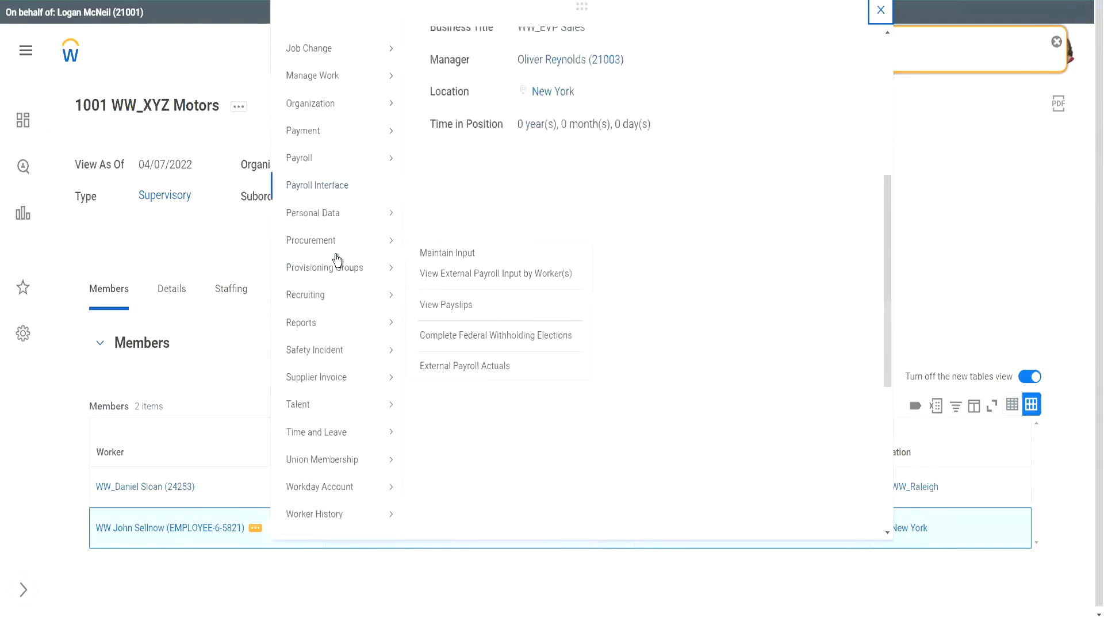
{"action": "mouse_move", "coordinate": [322, 425]}
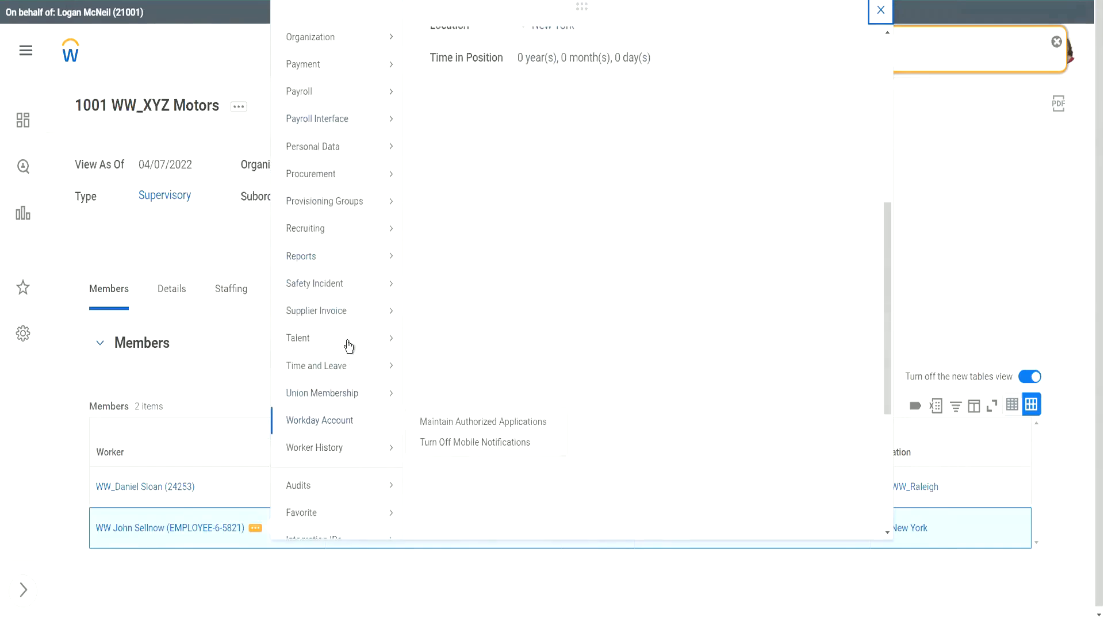
{"action": "scroll", "coordinate": [347, 313], "scroll_direction": "down", "scroll_amount": 3}
{"action": "scroll", "coordinate": [347, 314], "scroll_direction": "down", "scroll_amount": 2}
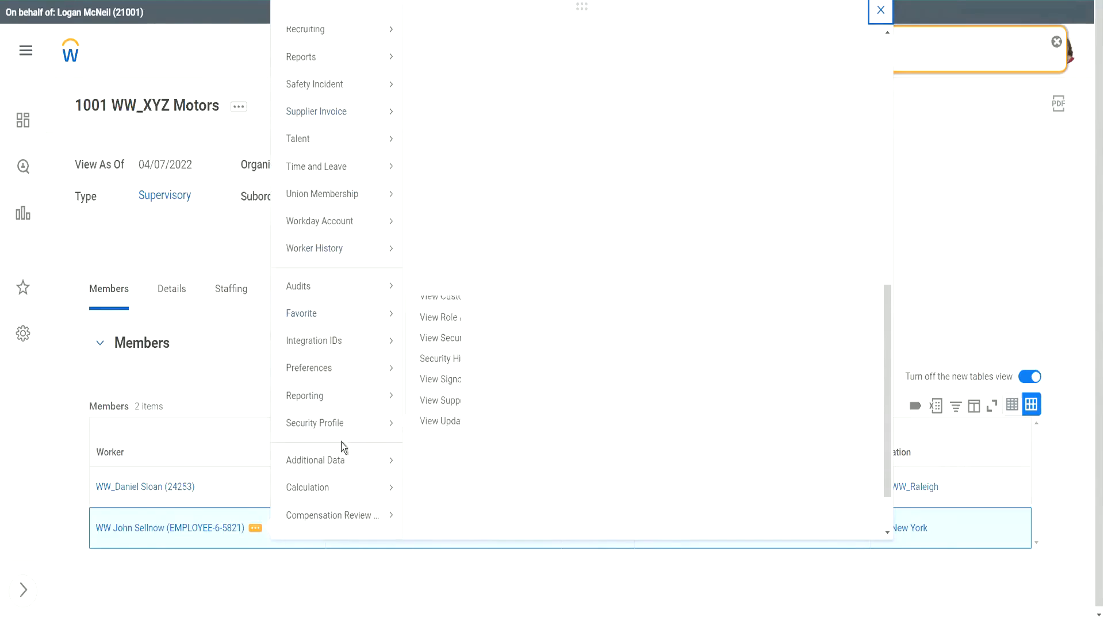
{"action": "mouse_move", "coordinate": [367, 424]}
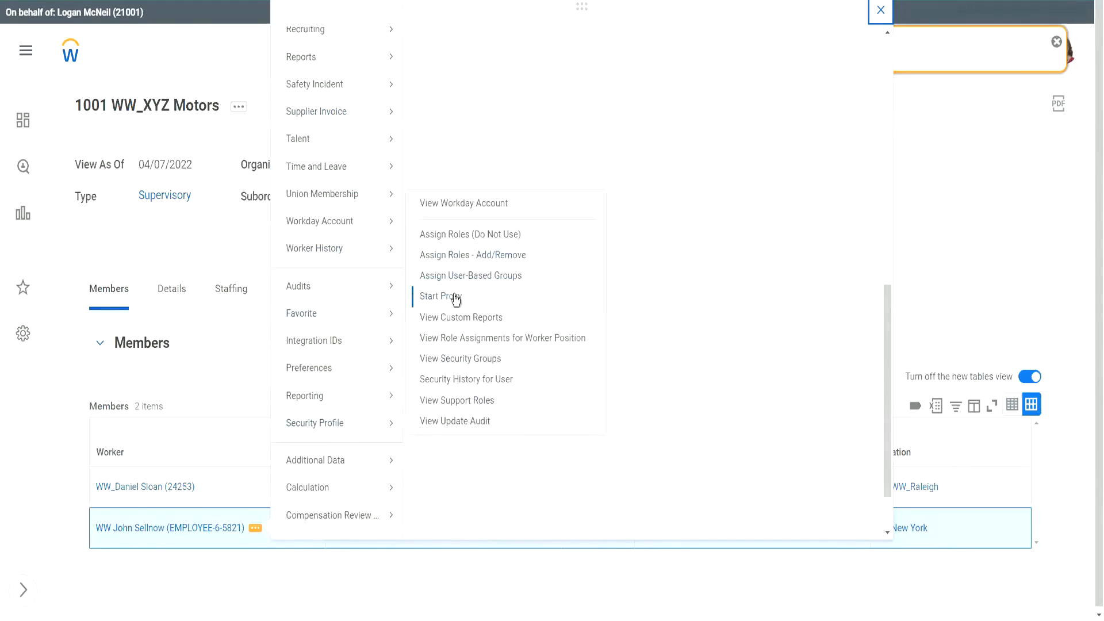
{"action": "left_click", "coordinate": [472, 202]}
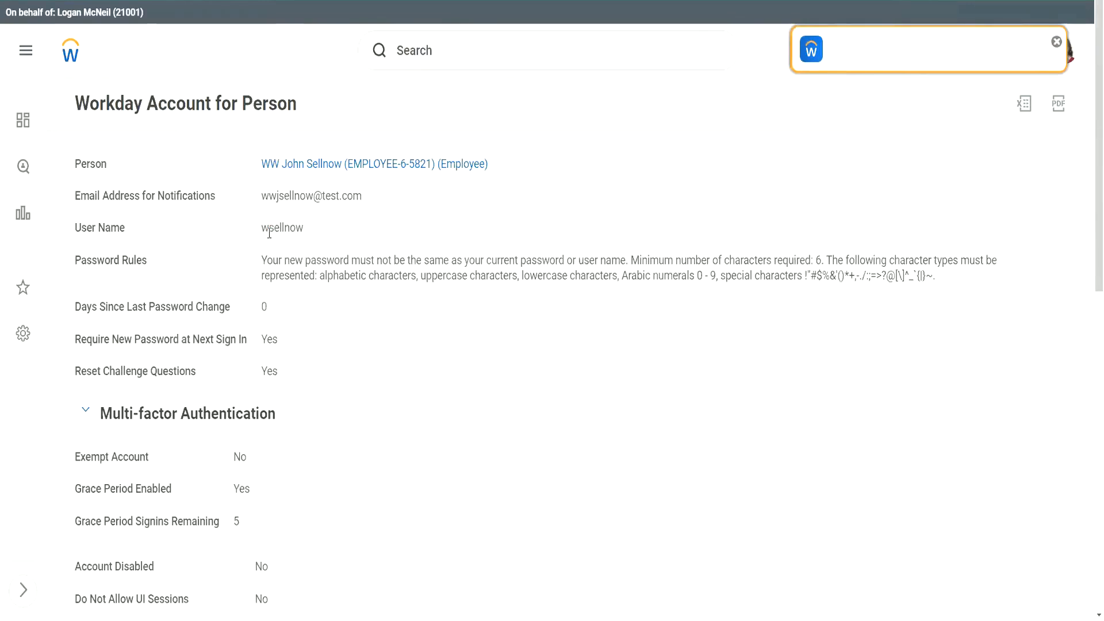
Highlight the account's User Name value and scroll through the password and multi-factor settings.
{"action": "left_click_drag", "start_coordinate": [269, 230], "coordinate": [303, 223]}
{"action": "left_click", "coordinate": [288, 228]}
{"action": "left_click_drag", "start_coordinate": [270, 226], "coordinate": [303, 226]}
{"action": "left_click", "coordinate": [292, 227]}
{"action": "left_click", "coordinate": [294, 234]}
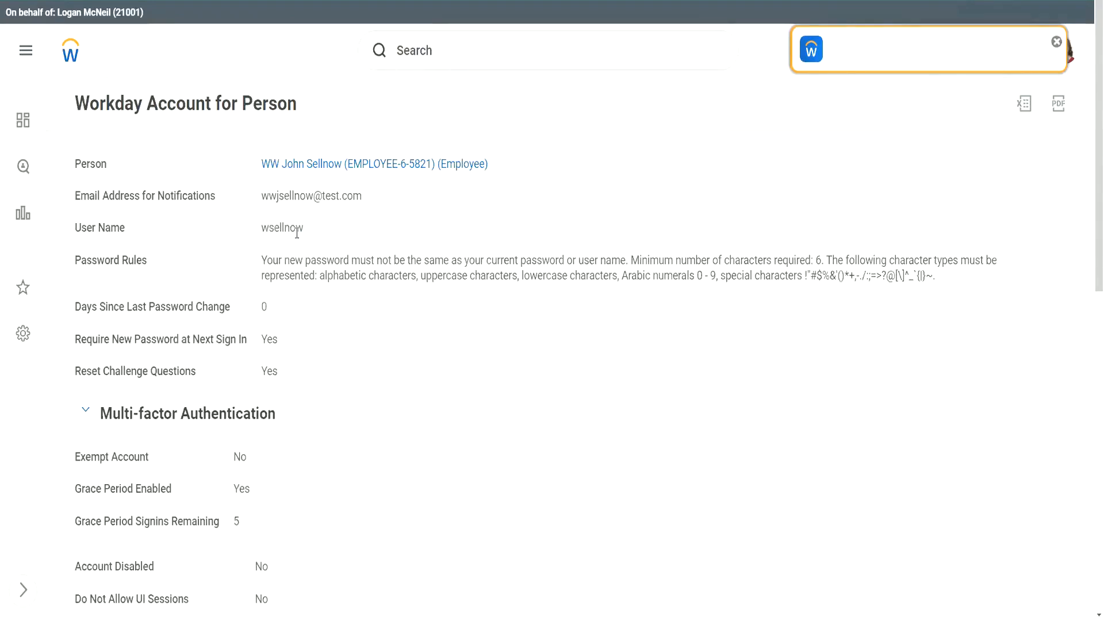
{"action": "scroll", "coordinate": [294, 235], "scroll_direction": "down", "scroll_amount": 1}
{"action": "scroll", "coordinate": [302, 257], "scroll_direction": "down", "scroll_amount": 5}
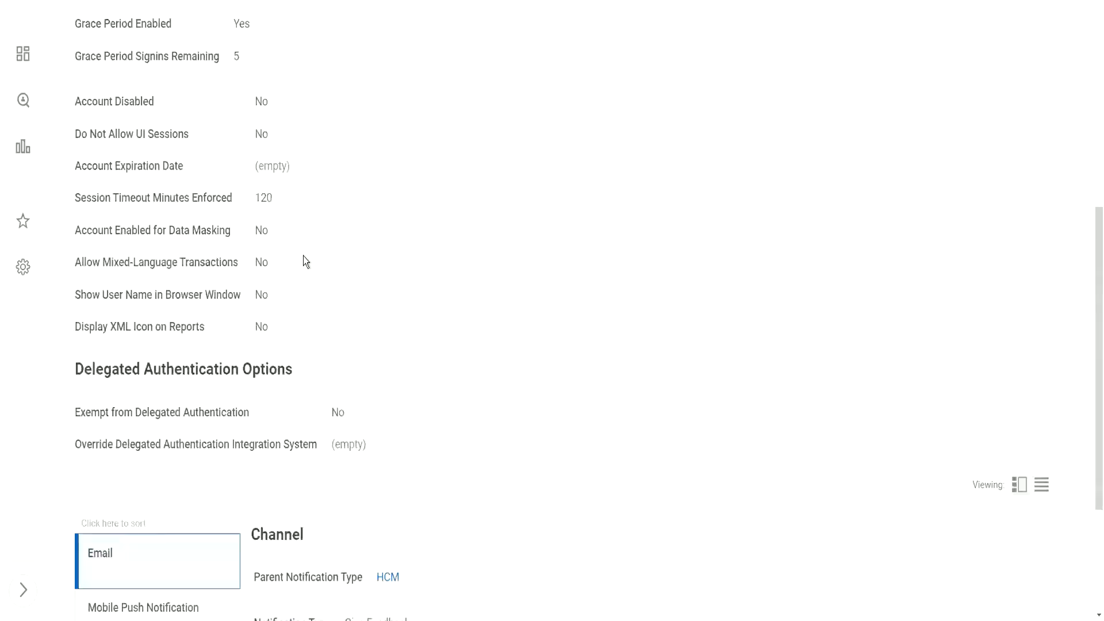
{"action": "scroll", "coordinate": [310, 229], "scroll_direction": "up", "scroll_amount": 10}
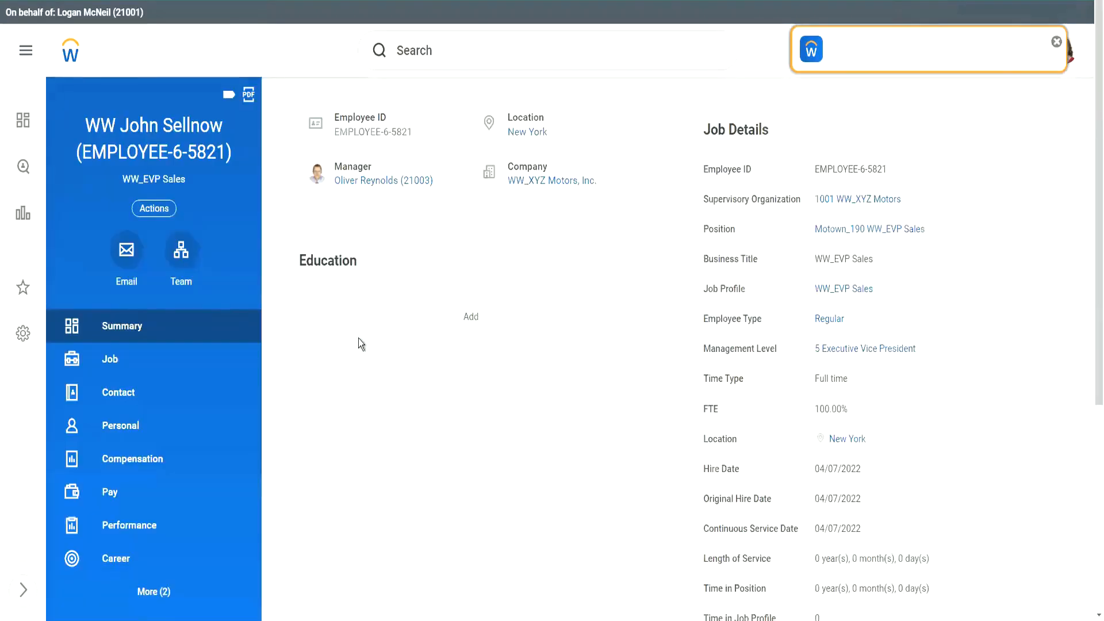
Show the worker's Compensation, close the New Tables View popup, and scroll through totals and plan assignments.
{"action": "left_click", "coordinate": [136, 473]}
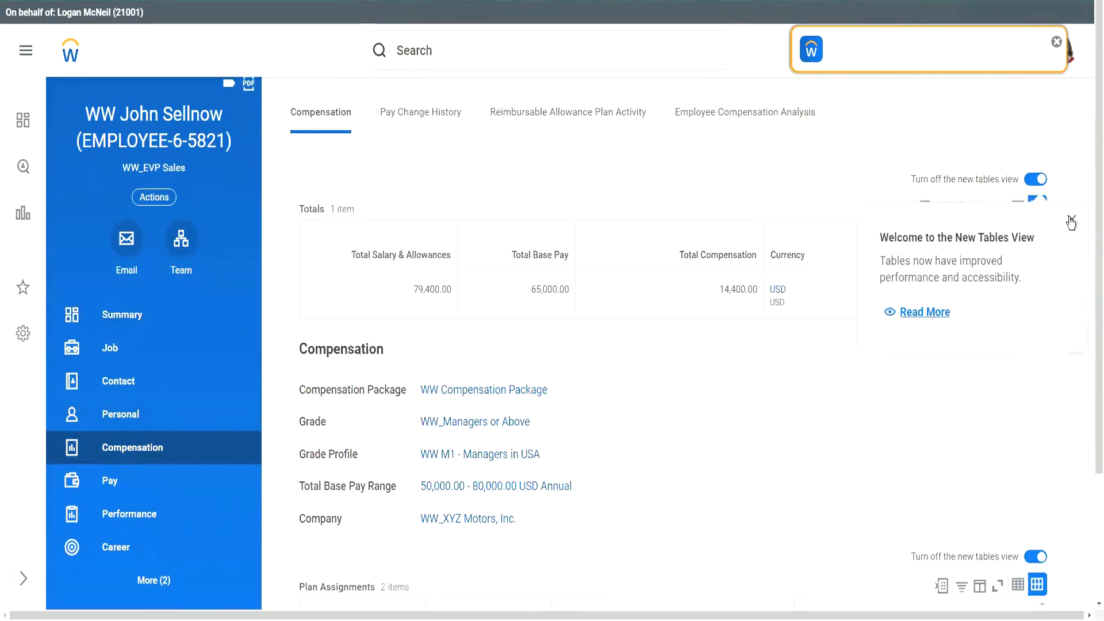
{"action": "left_click", "coordinate": [1070, 220]}
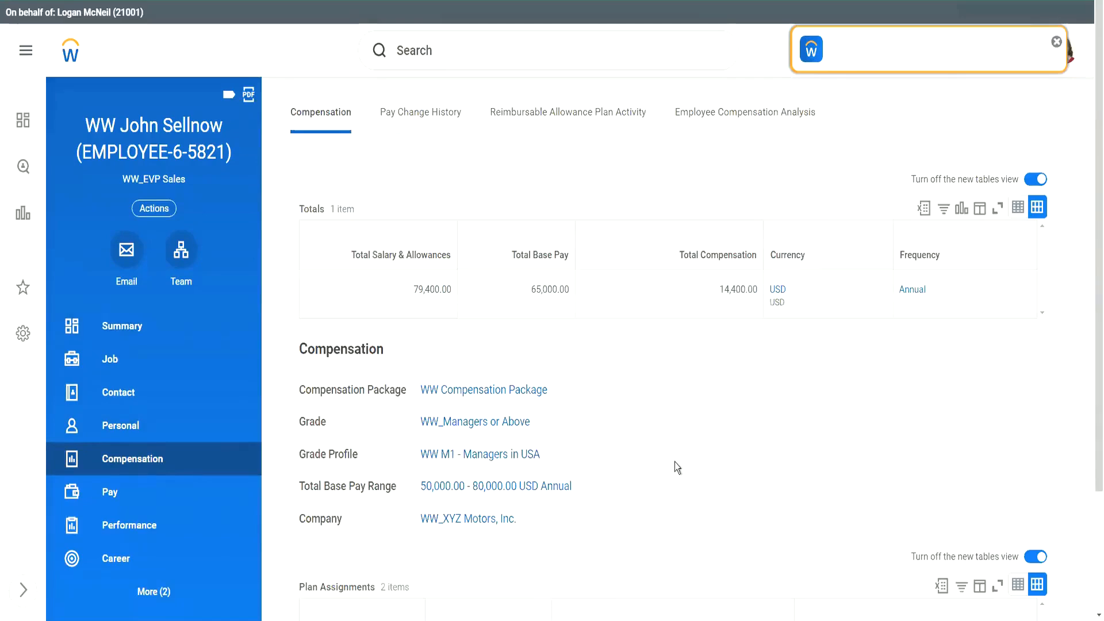
{"action": "scroll", "coordinate": [674, 459], "scroll_direction": "down", "scroll_amount": 3}
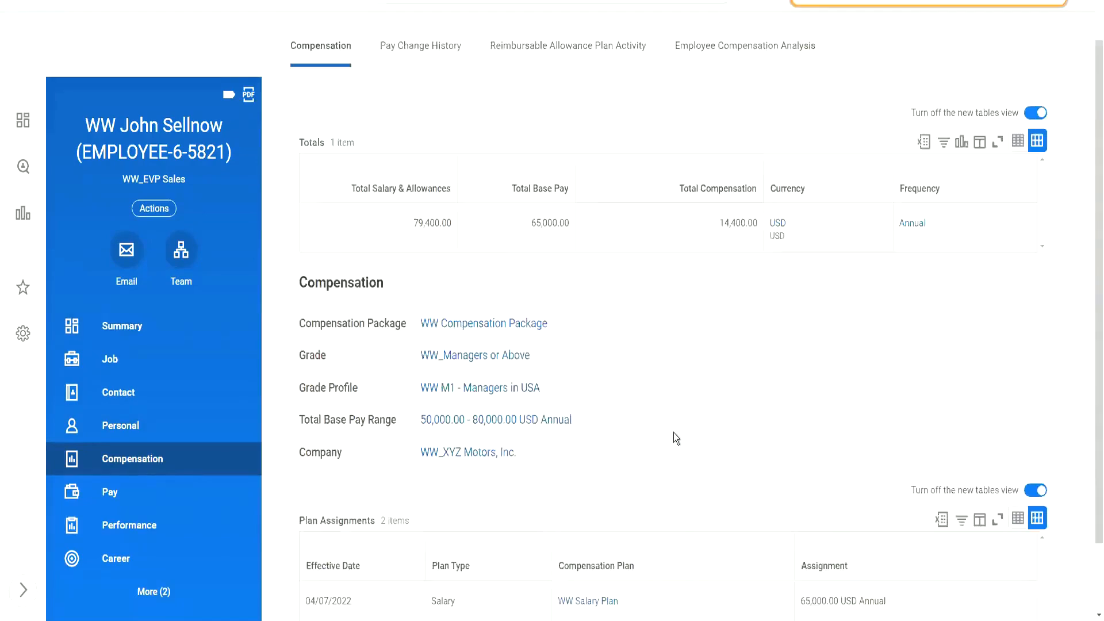
{"action": "scroll", "coordinate": [670, 369], "scroll_direction": "up", "scroll_amount": 3}
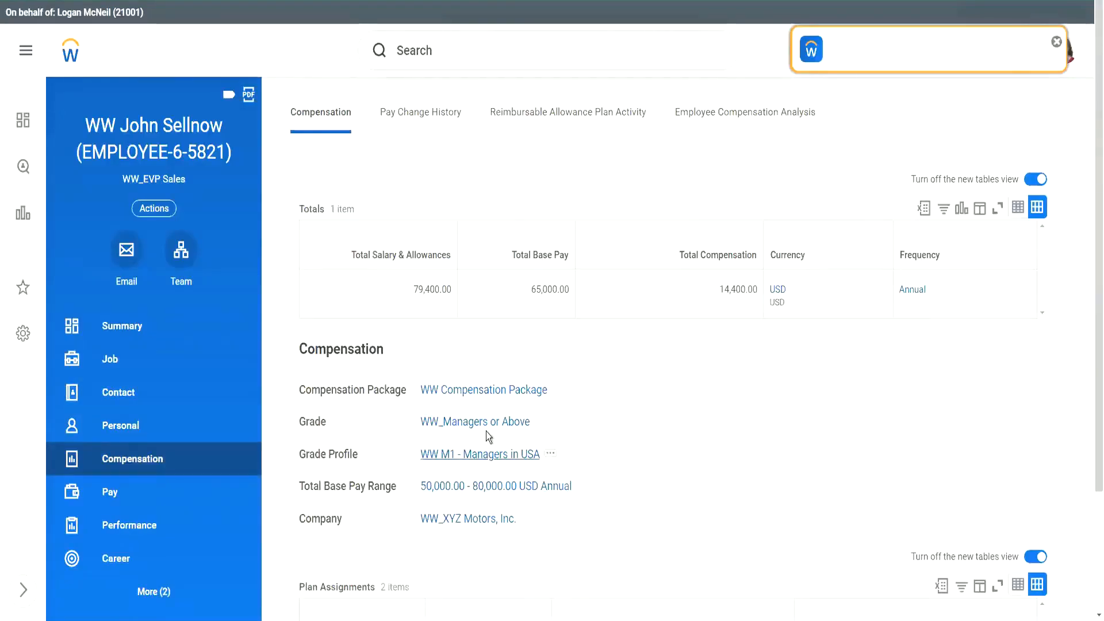
{"action": "scroll", "coordinate": [661, 416], "scroll_direction": "down", "scroll_amount": 3}
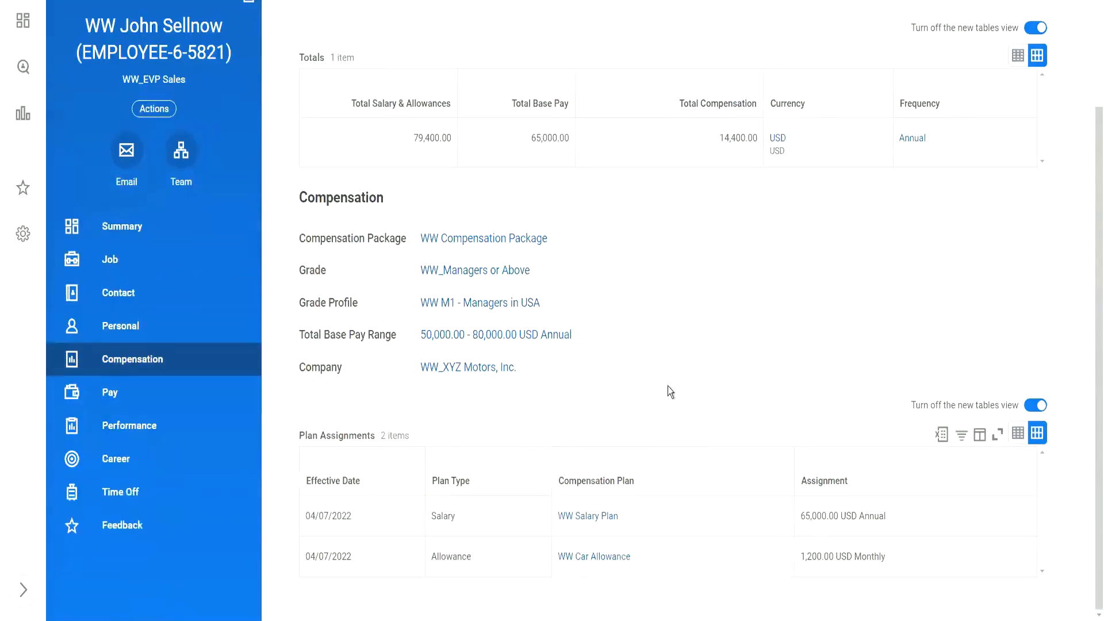
{"action": "scroll", "coordinate": [457, 360], "scroll_direction": "up", "scroll_amount": 3}
Via Job > More > Organizations, open the staffing positions of 1001 WW_XYZ Motors.
{"action": "left_click", "coordinate": [117, 363]}
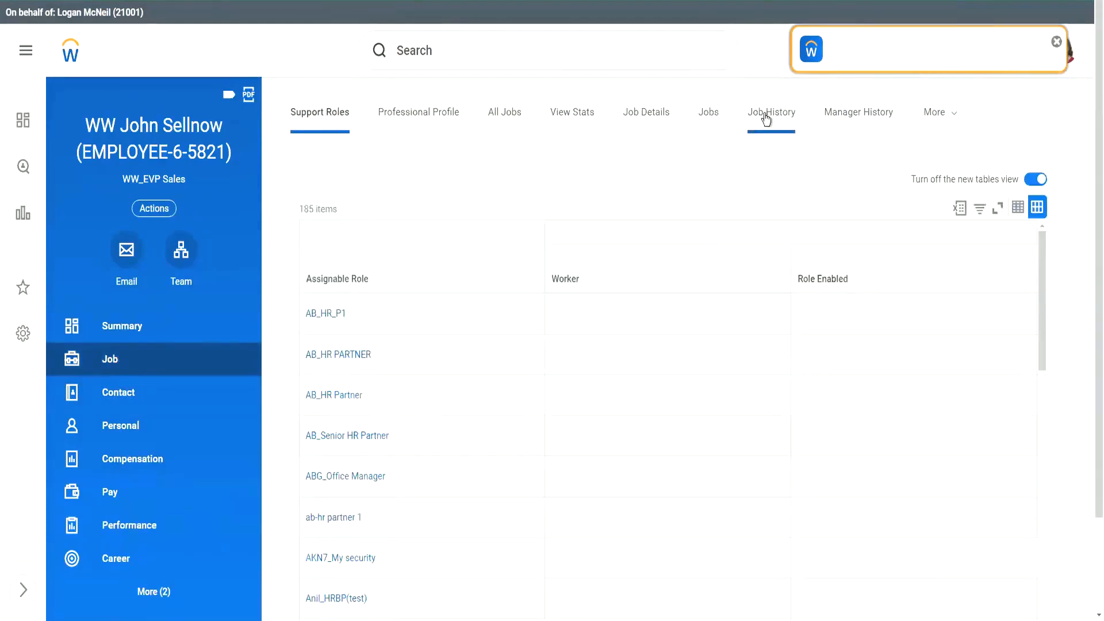
{"action": "left_click", "coordinate": [963, 122]}
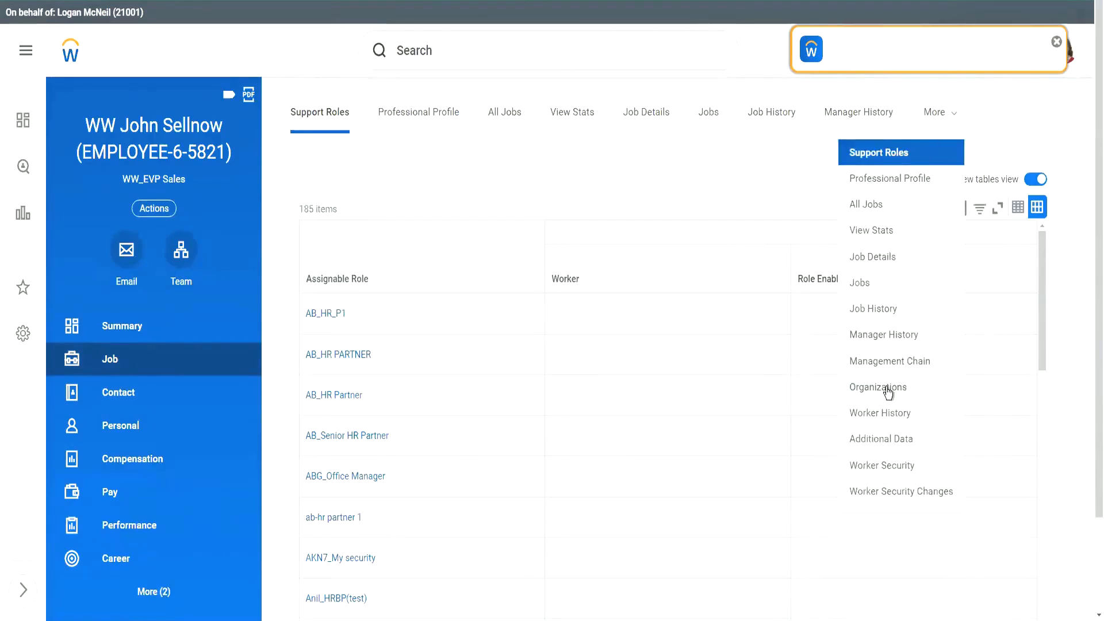
{"action": "left_click", "coordinate": [888, 393]}
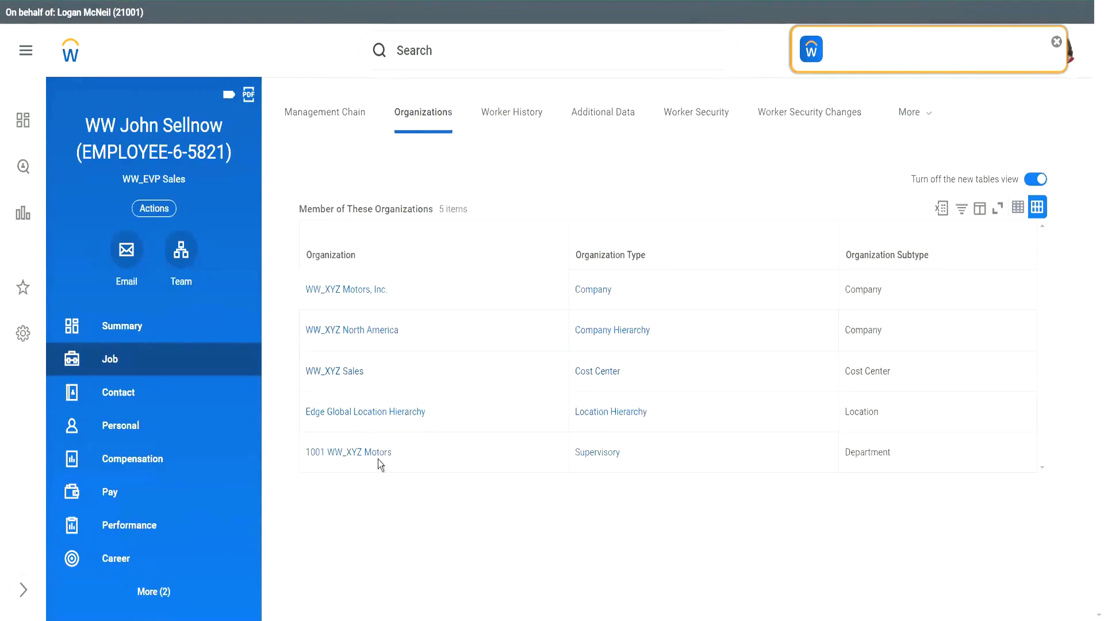
{"action": "left_click", "coordinate": [365, 454]}
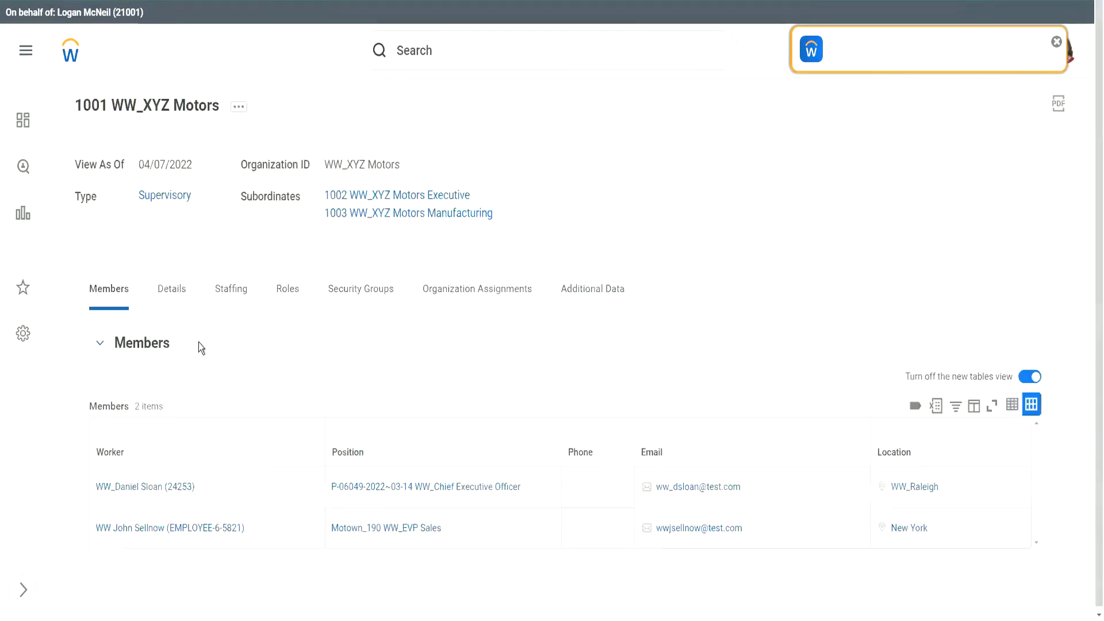
{"action": "left_click", "coordinate": [229, 289]}
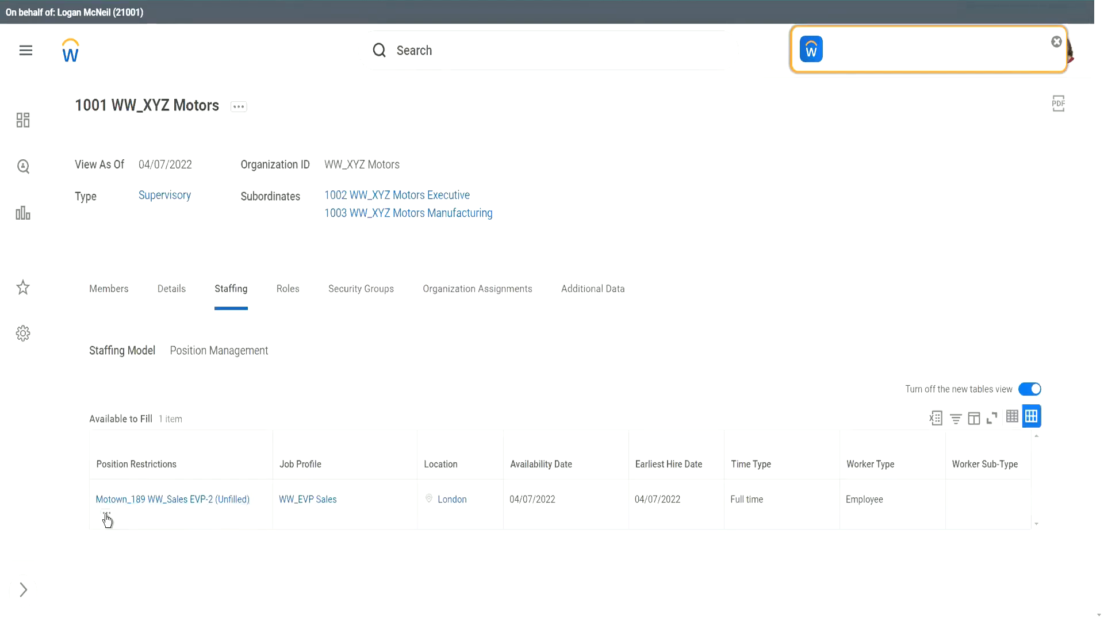
Start Hire Employee into the unfilled Motown_189 WW_Sales EVP-2 position as a new pre-hire.
{"action": "left_click", "coordinate": [107, 517]}
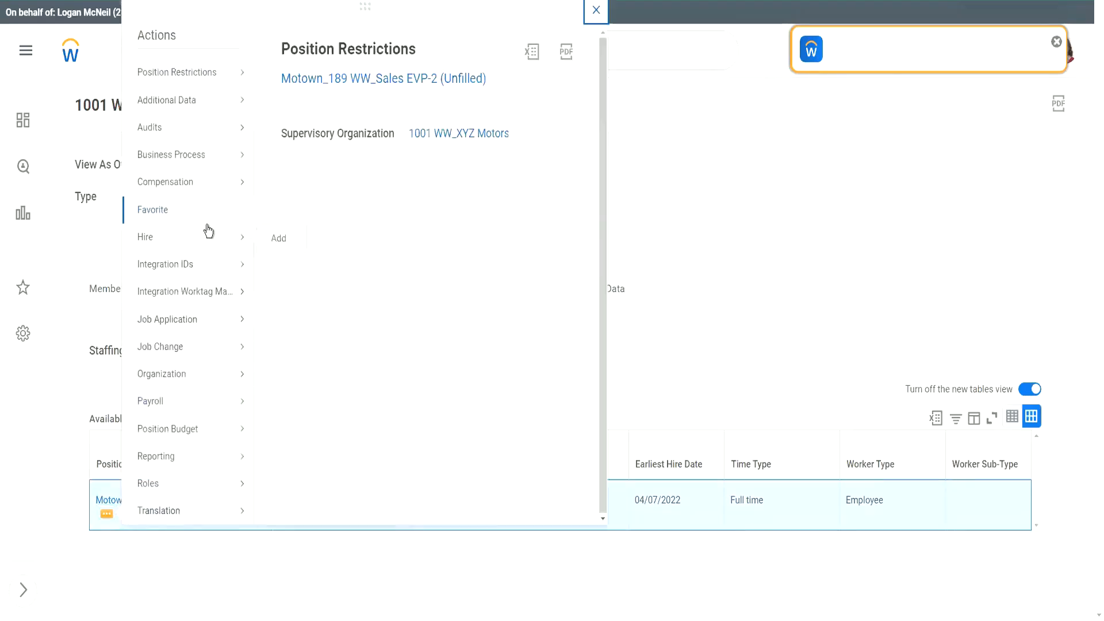
{"action": "mouse_move", "coordinate": [173, 237]}
{"action": "left_click", "coordinate": [308, 261]}
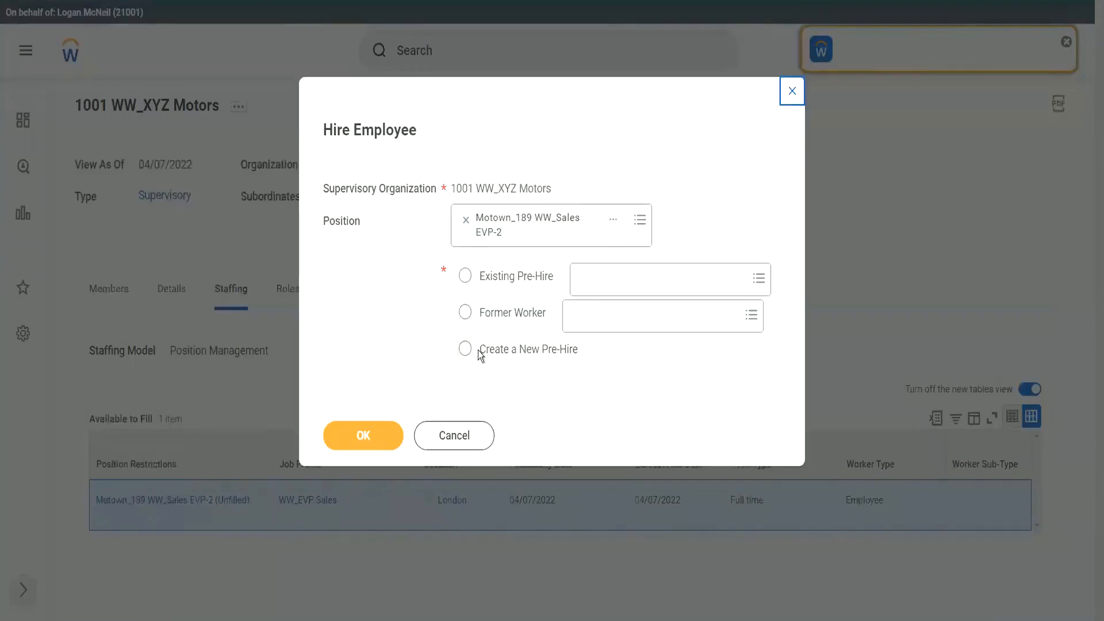
{"action": "left_click", "coordinate": [479, 352]}
Enter the new hire's given name and capitalised family name on the pre-hire form.
{"action": "left_click", "coordinate": [364, 434]}
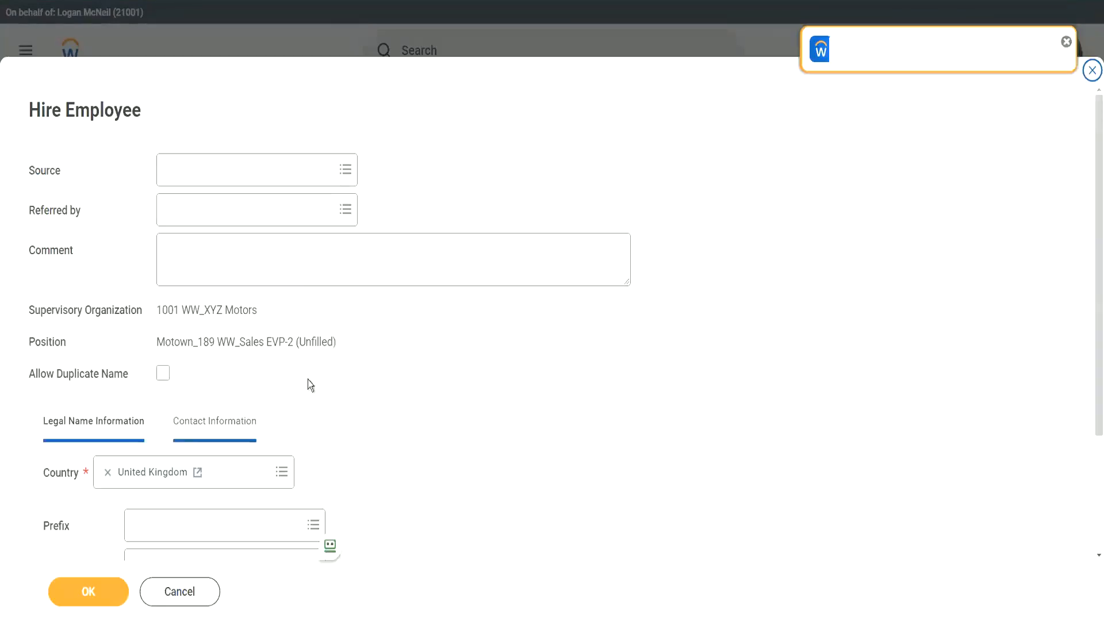
{"action": "scroll", "coordinate": [308, 385], "scroll_direction": "down", "scroll_amount": 3}
{"action": "left_click", "coordinate": [156, 405]}
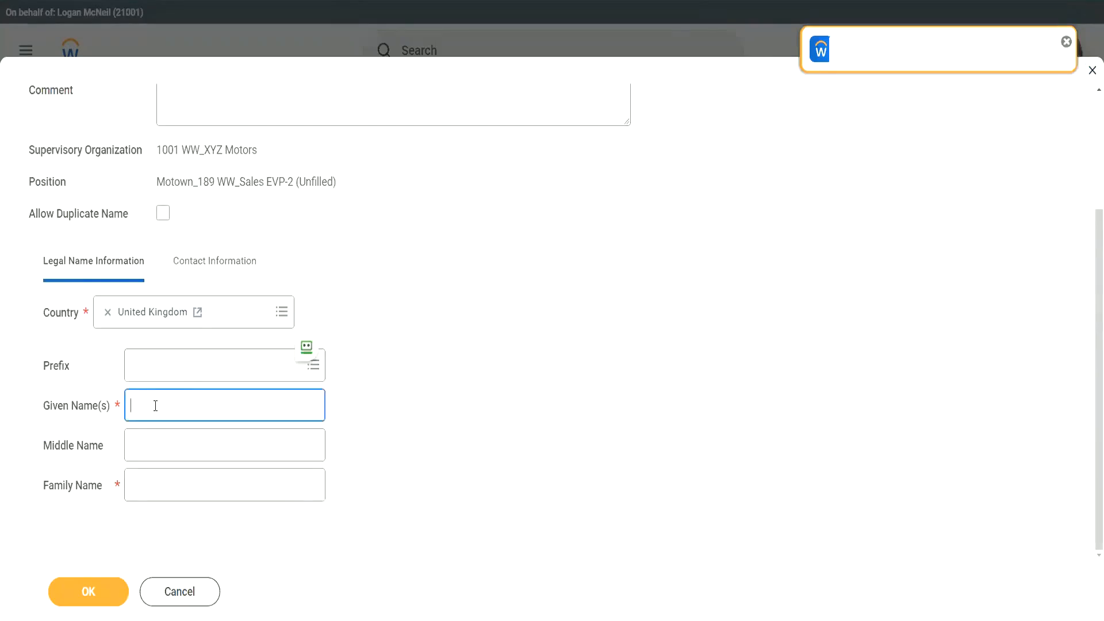
{"action": "key", "text": "Tab"}
{"action": "key", "text": "Tab"}
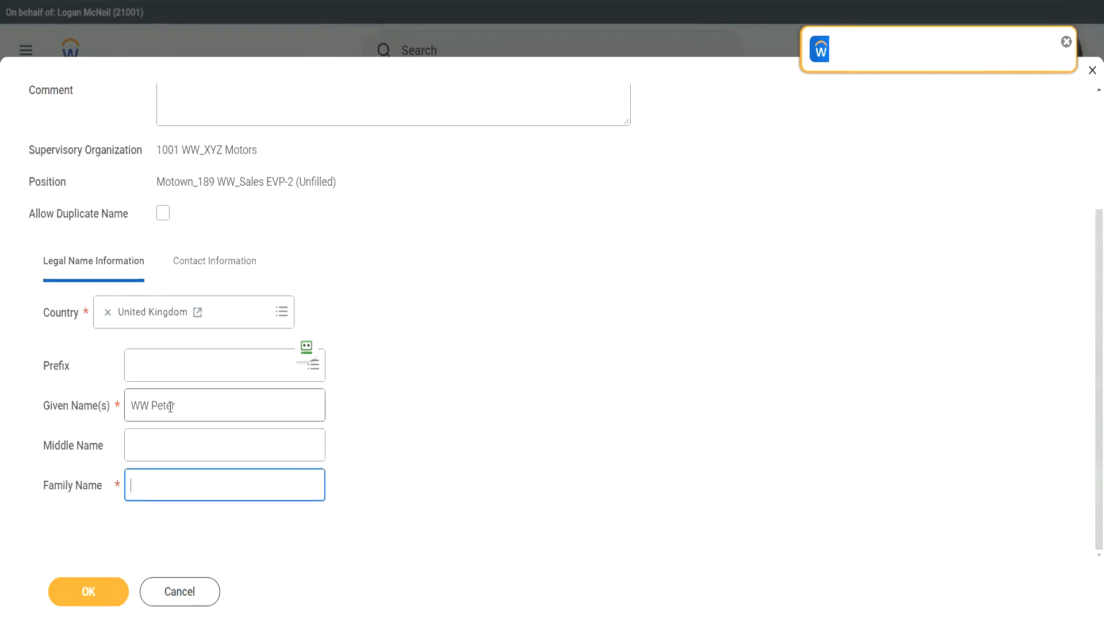
{"action": "key", "text": "Left"}
{"action": "key", "text": "Left"}
{"action": "key", "text": "Left"}
{"action": "key", "text": "Left"}
{"action": "key", "text": "Delete"}
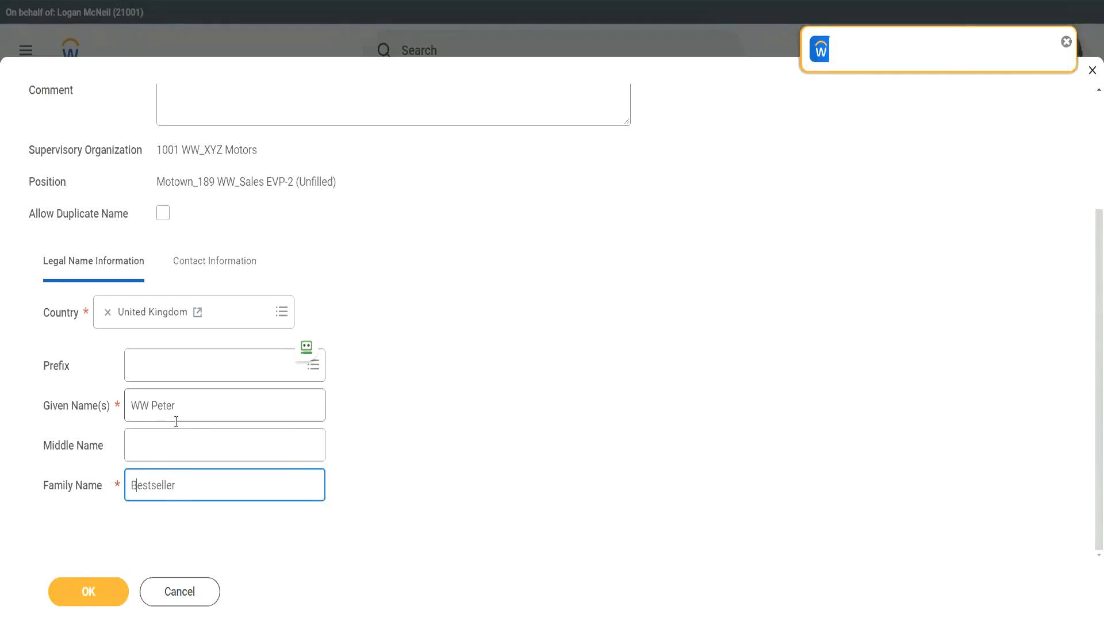
Add the new hire's e-mail address with type Work under Contact Information.
{"action": "left_click", "coordinate": [212, 265]}
{"action": "scroll", "coordinate": [230, 419], "scroll_direction": "down", "scroll_amount": 2}
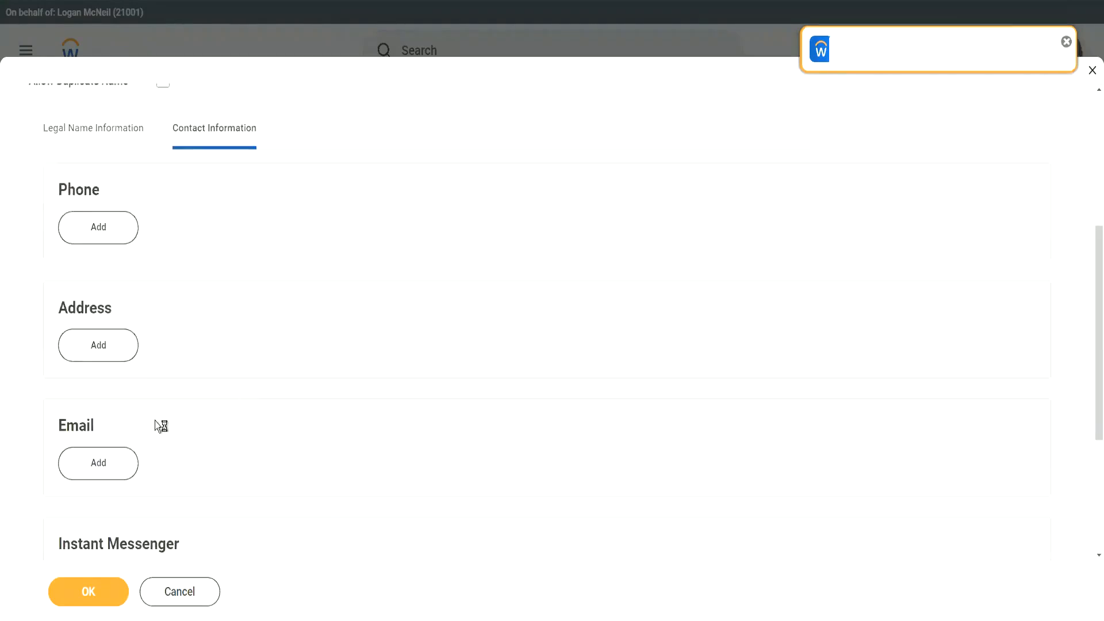
{"action": "left_click", "coordinate": [103, 461]}
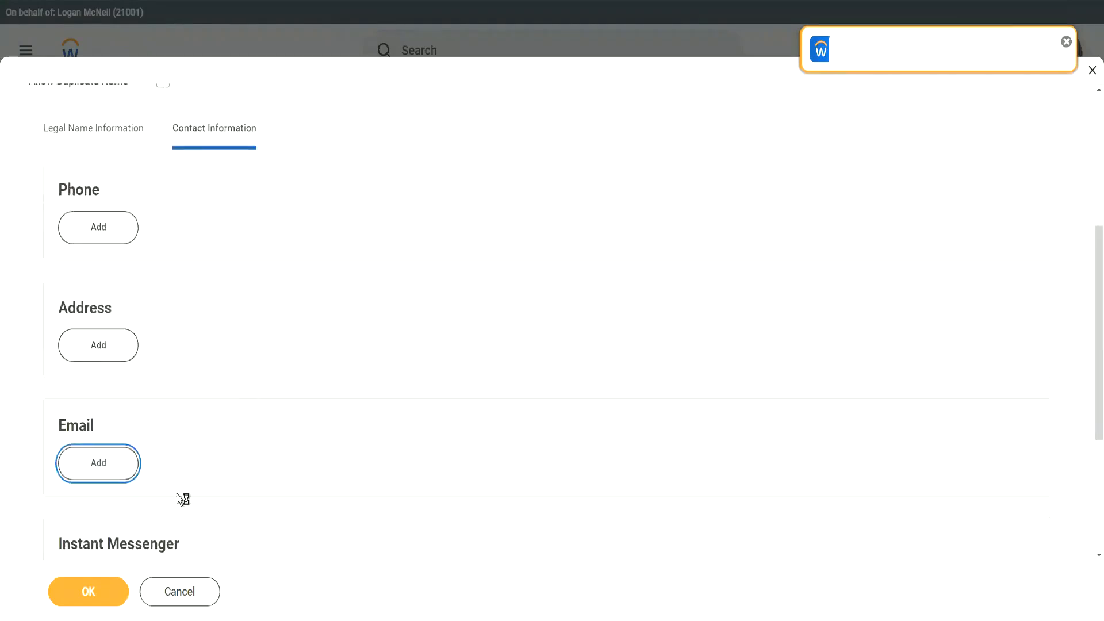
{"action": "scroll", "coordinate": [212, 277], "scroll_direction": "down", "scroll_amount": 2}
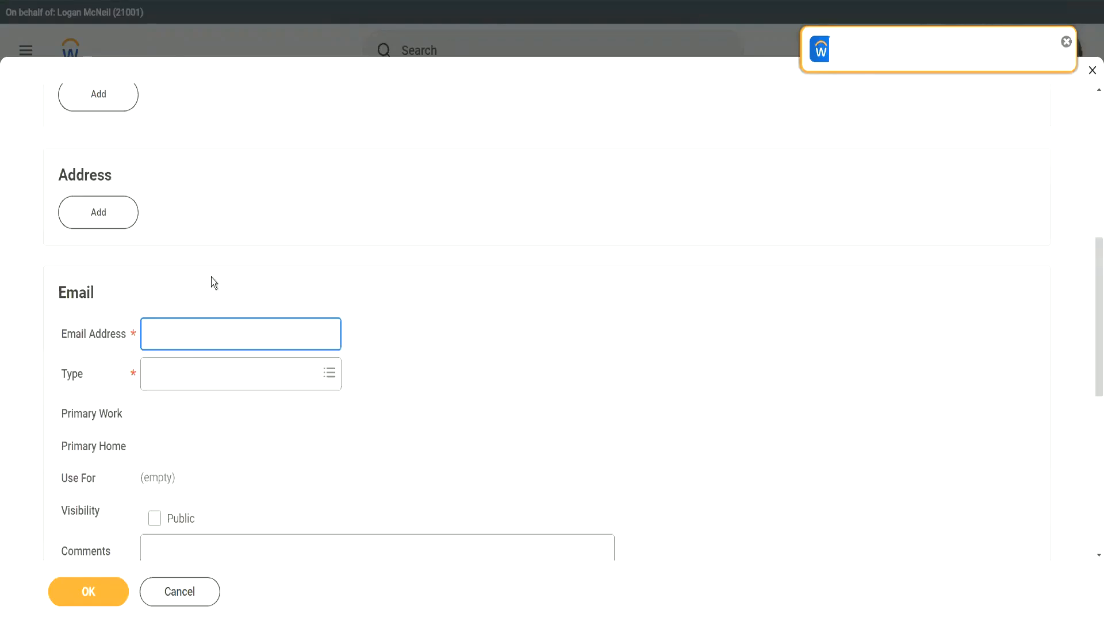
{"action": "type", "text": "wwpbe"}
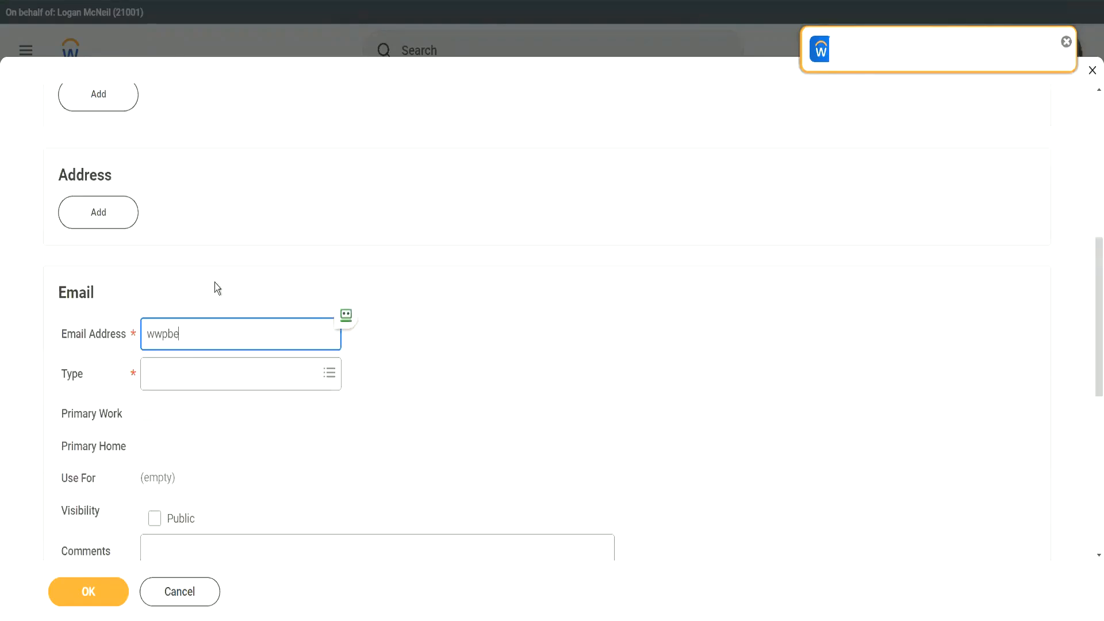
{"action": "type", "text": "stseller@test.com"}
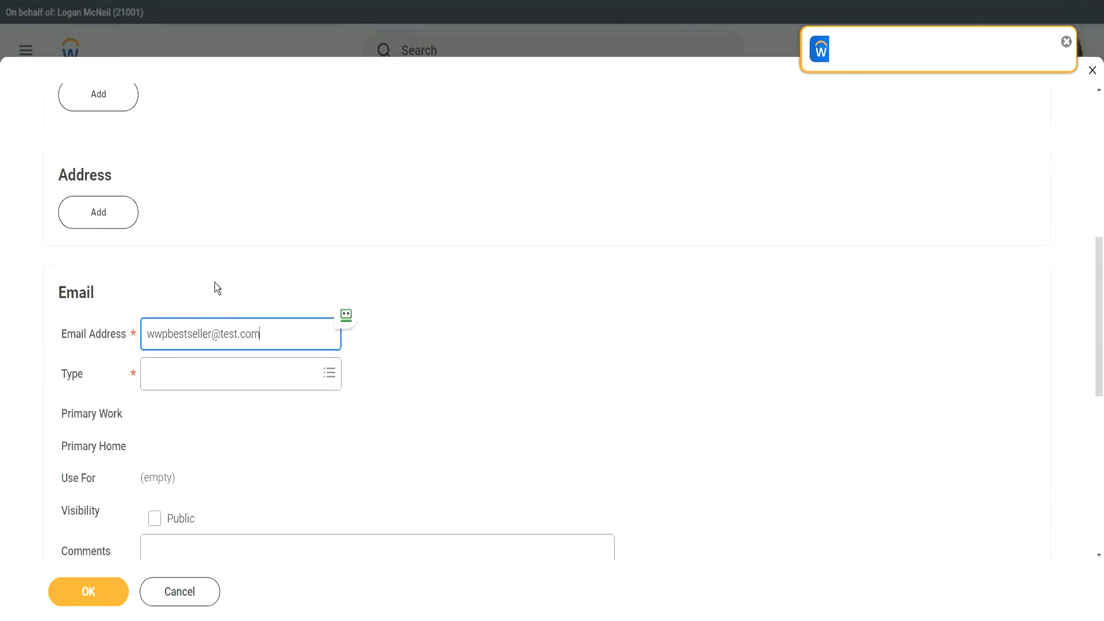
{"action": "left_click", "coordinate": [199, 378]}
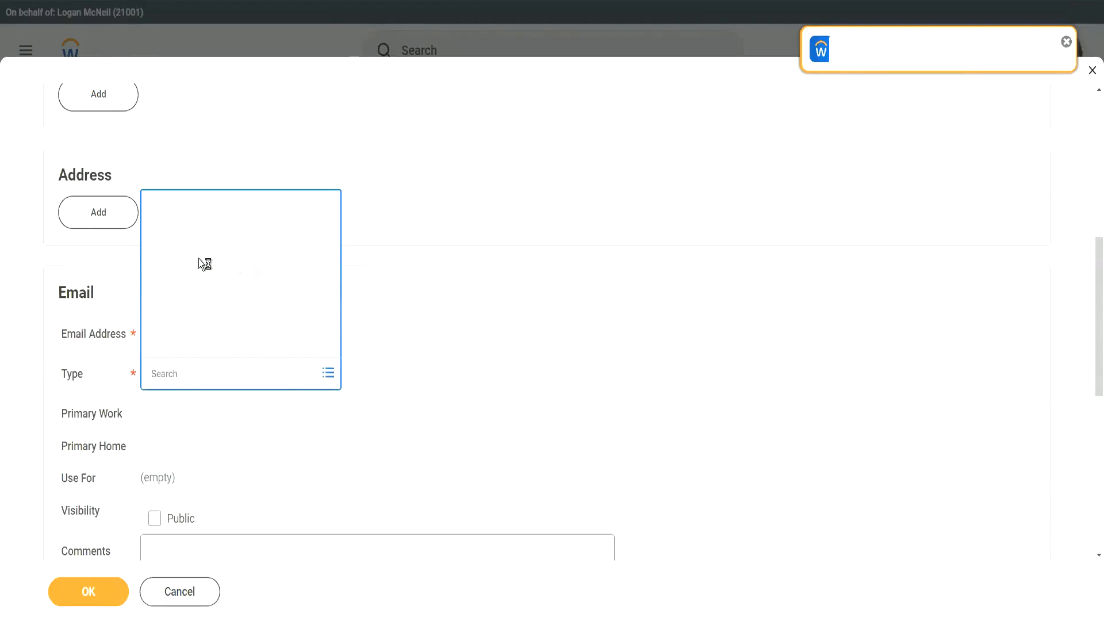
{"action": "left_click", "coordinate": [184, 349]}
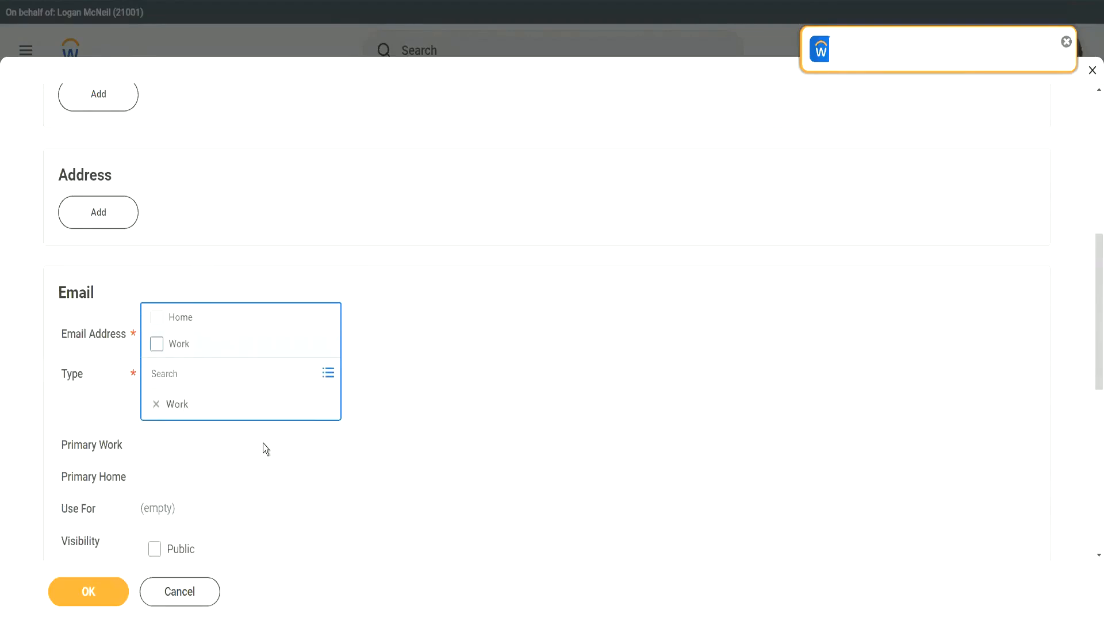
{"action": "left_click", "coordinate": [264, 444]}
{"action": "scroll", "coordinate": [276, 428], "scroll_direction": "down", "scroll_amount": 3}
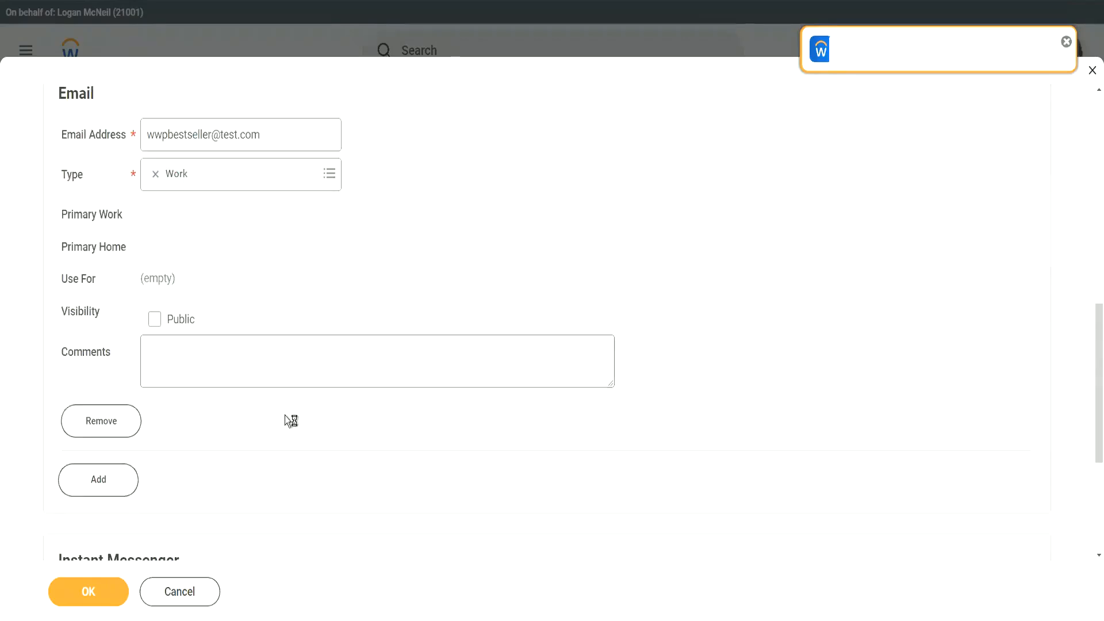
{"action": "left_click", "coordinate": [88, 591]}
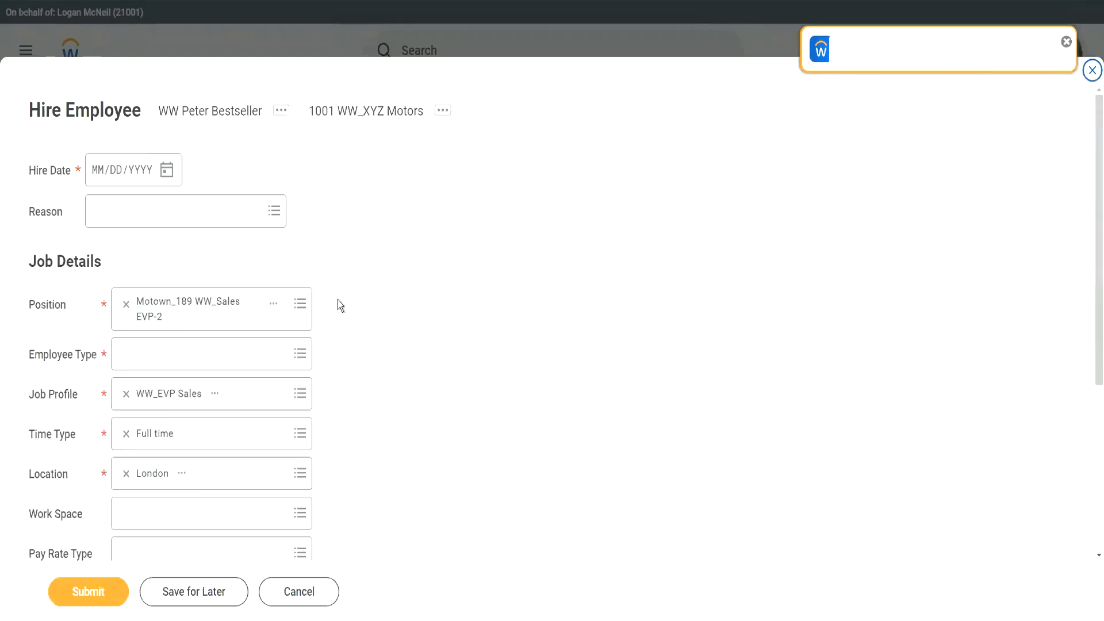
Set the hire date to 7 April 2022 and search 'reg' for the Employee Type.
{"action": "left_click", "coordinate": [166, 170]}
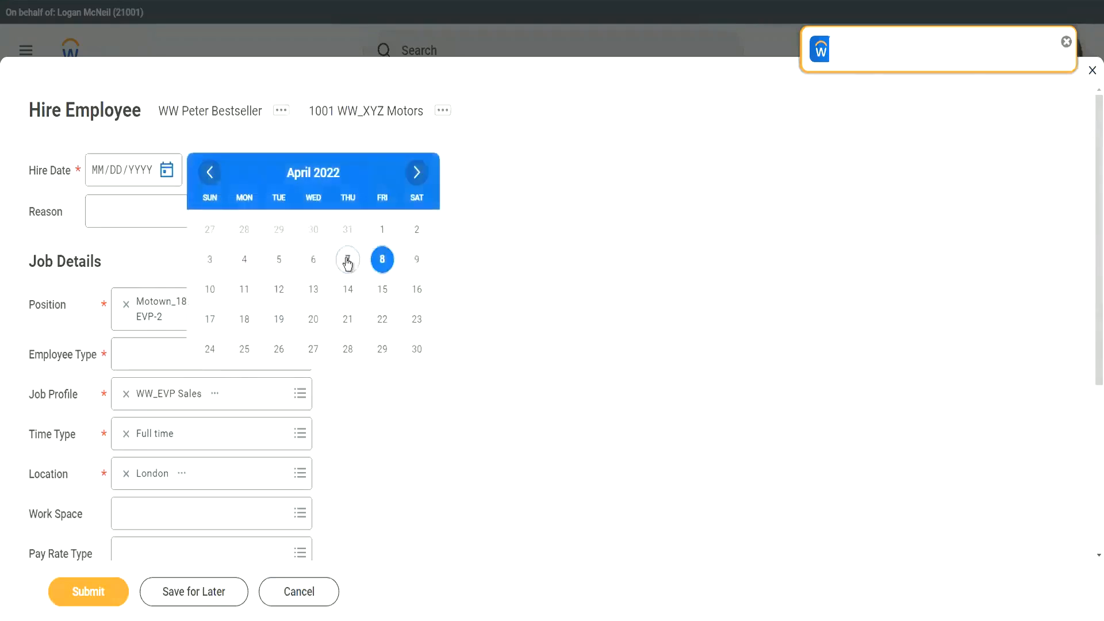
{"action": "left_click", "coordinate": [348, 260]}
{"action": "scroll", "coordinate": [366, 264], "scroll_direction": "down", "scroll_amount": 1}
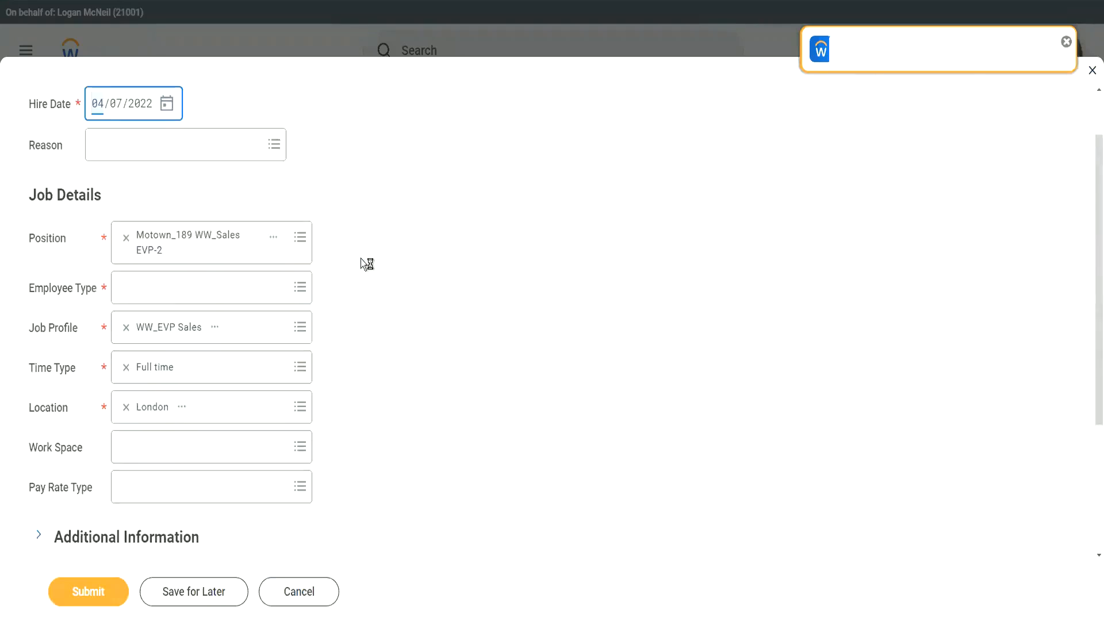
{"action": "left_click", "coordinate": [143, 286]}
{"action": "type", "text": "reg"}
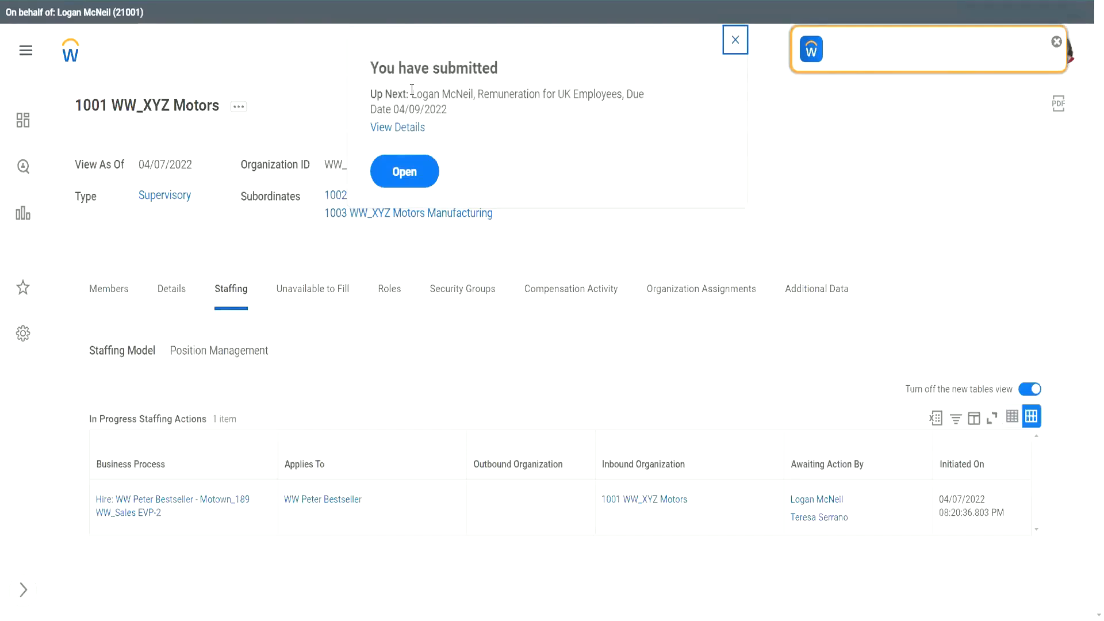
Highlight the Up Next assignee and Remuneration for UK Employees step, then open that step.
{"action": "left_click_drag", "start_coordinate": [412, 93], "coordinate": [475, 95]}
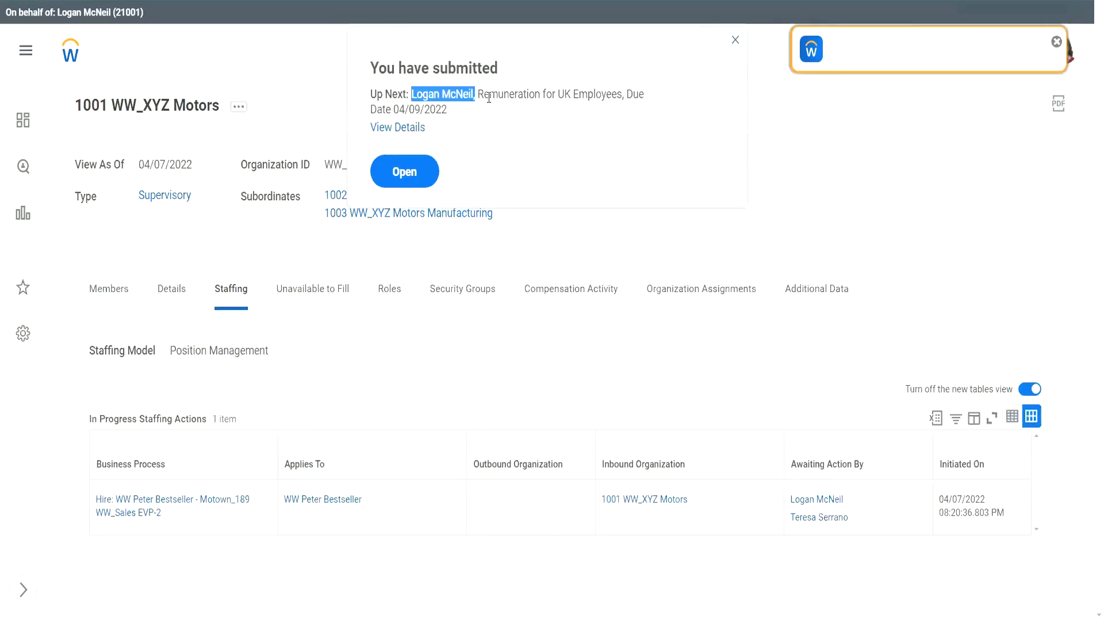
{"action": "left_click", "coordinate": [488, 98]}
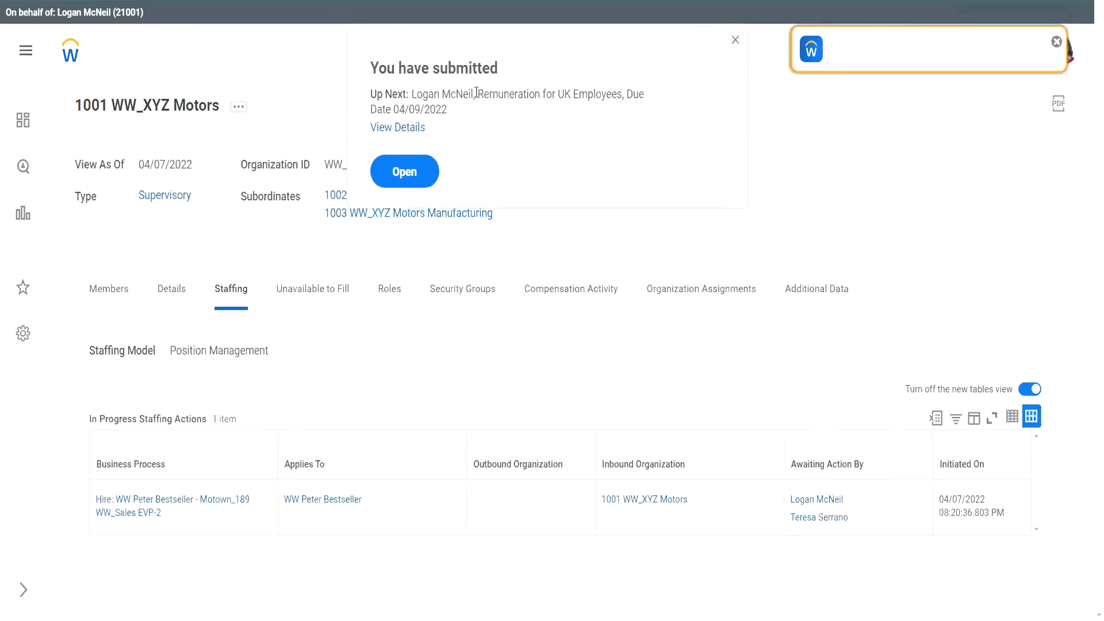
{"action": "left_click_drag", "start_coordinate": [477, 94], "coordinate": [623, 92]}
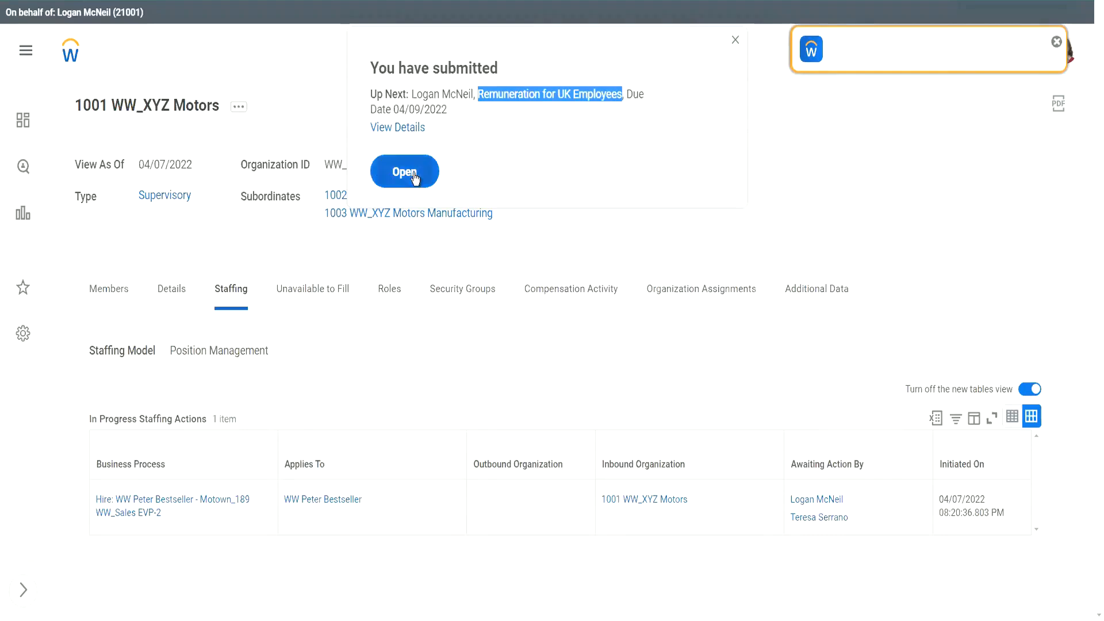
{"action": "left_click", "coordinate": [377, 171]}
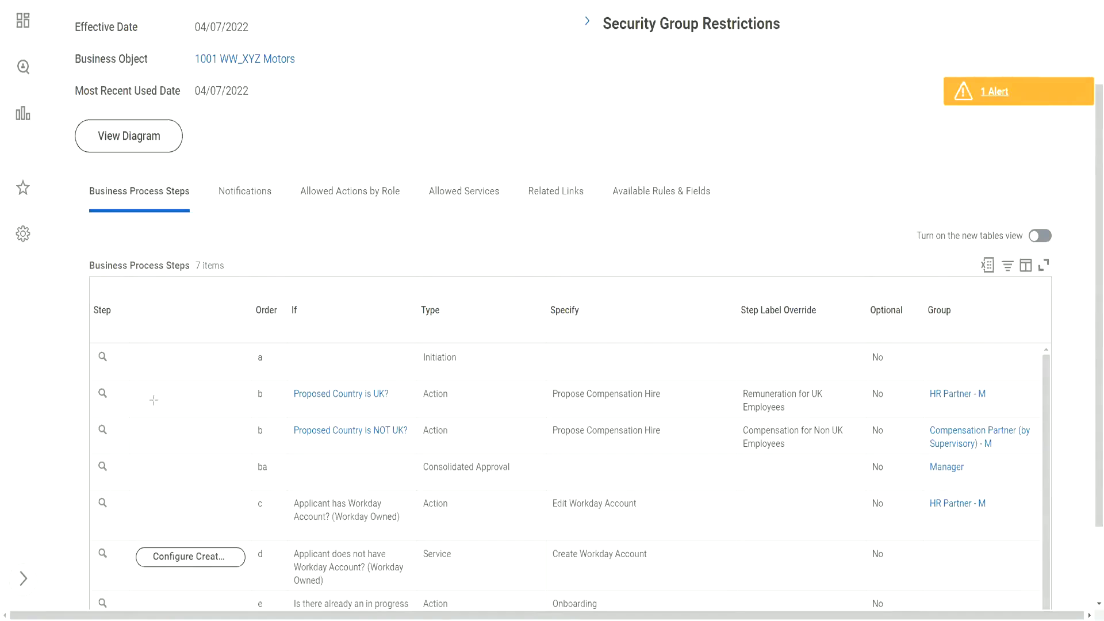
{"action": "left_click_drag", "start_coordinate": [152, 396], "coordinate": [243, 398]}
{"action": "left_click_drag", "start_coordinate": [693, 396], "coordinate": [728, 391]}
Review the proposal's guidelines, 0.00 GBP annual salary and 900.00 GBP monthly car allowance.
{"action": "key", "text": "e"}
{"action": "scroll", "coordinate": [436, 108], "scroll_direction": "up", "scroll_amount": 3}
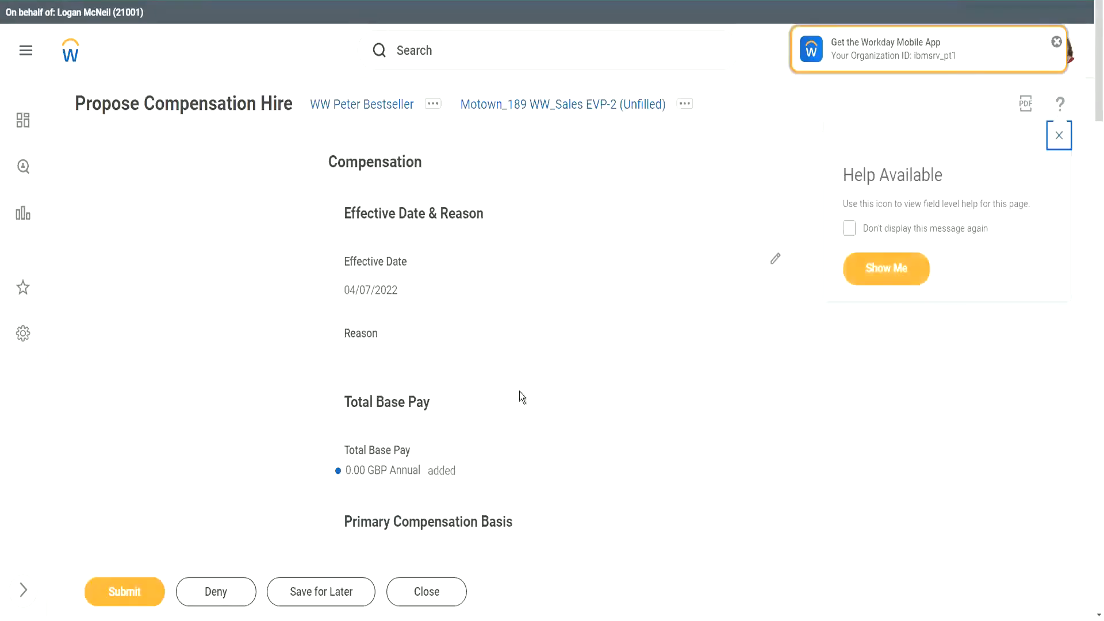
{"action": "scroll", "coordinate": [519, 391], "scroll_direction": "down", "scroll_amount": 8}
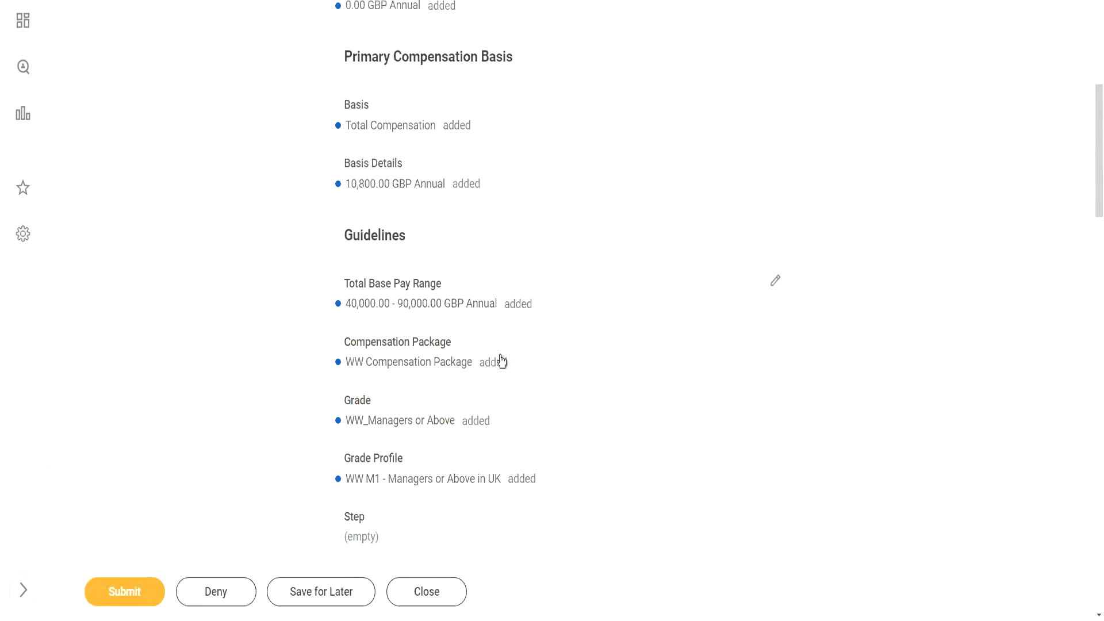
{"action": "scroll", "coordinate": [501, 361], "scroll_direction": "down", "scroll_amount": 1}
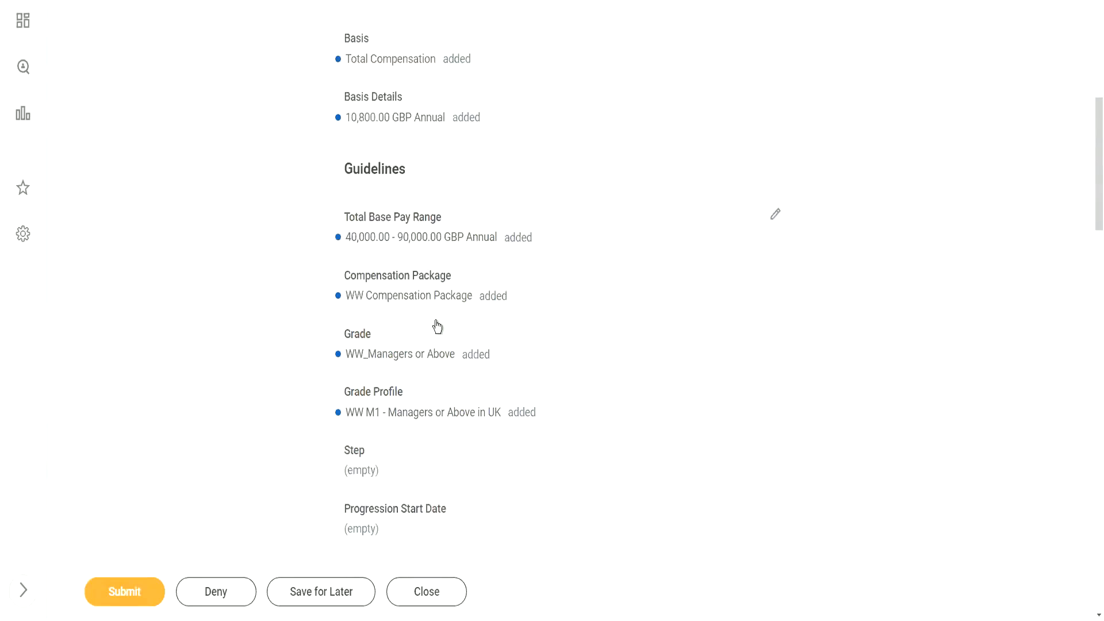
{"action": "scroll", "coordinate": [437, 326], "scroll_direction": "down", "scroll_amount": 1}
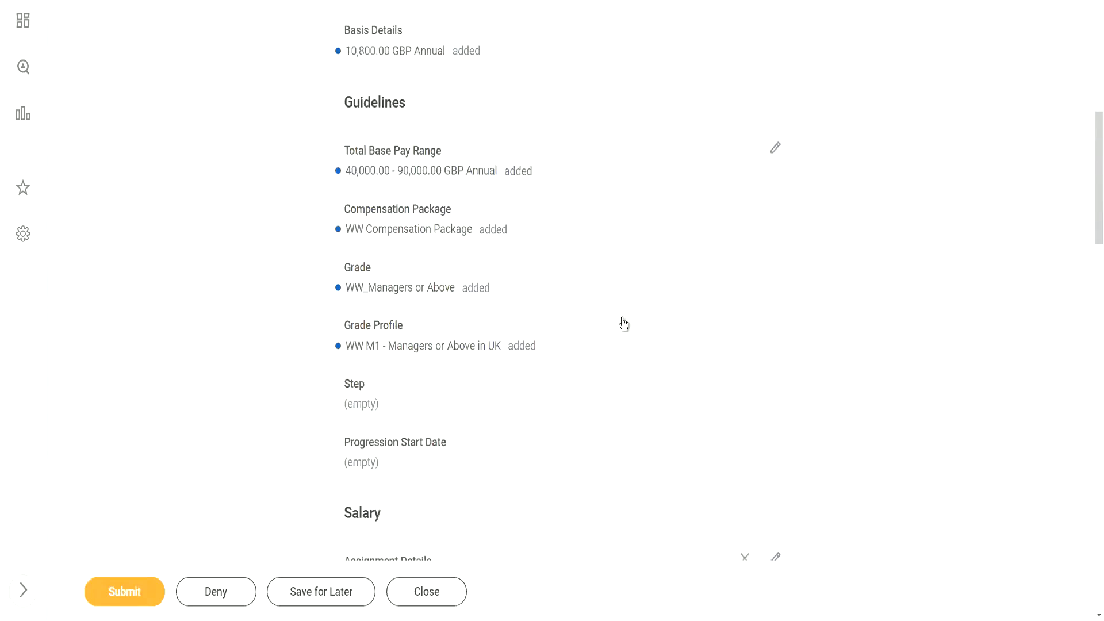
{"action": "scroll", "coordinate": [623, 323], "scroll_direction": "down", "scroll_amount": 4}
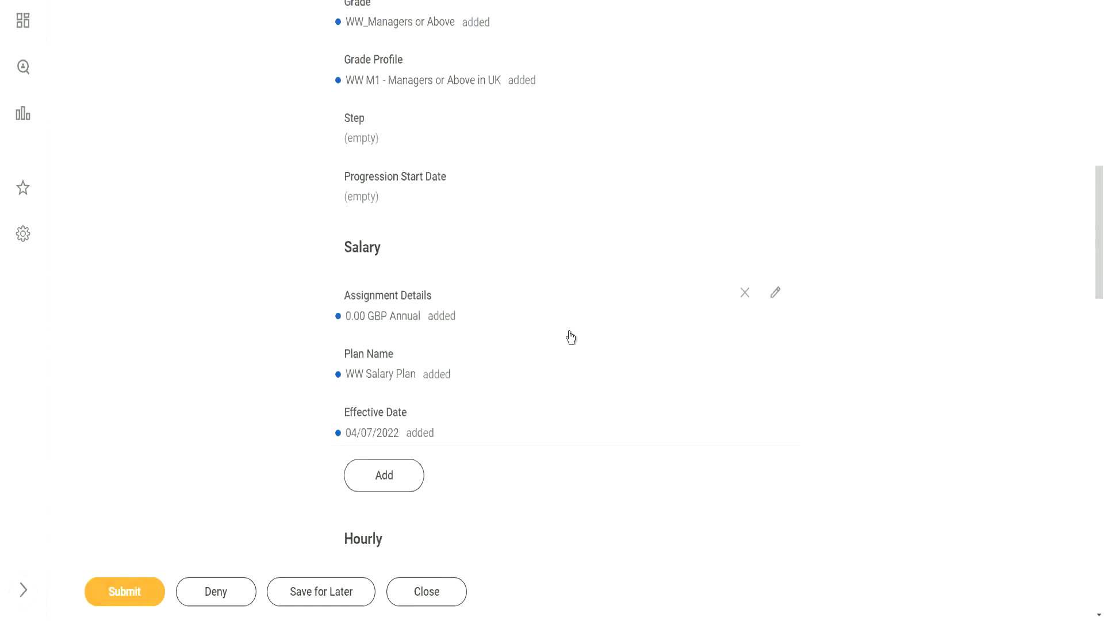
{"action": "scroll", "coordinate": [570, 338], "scroll_direction": "down", "scroll_amount": 1}
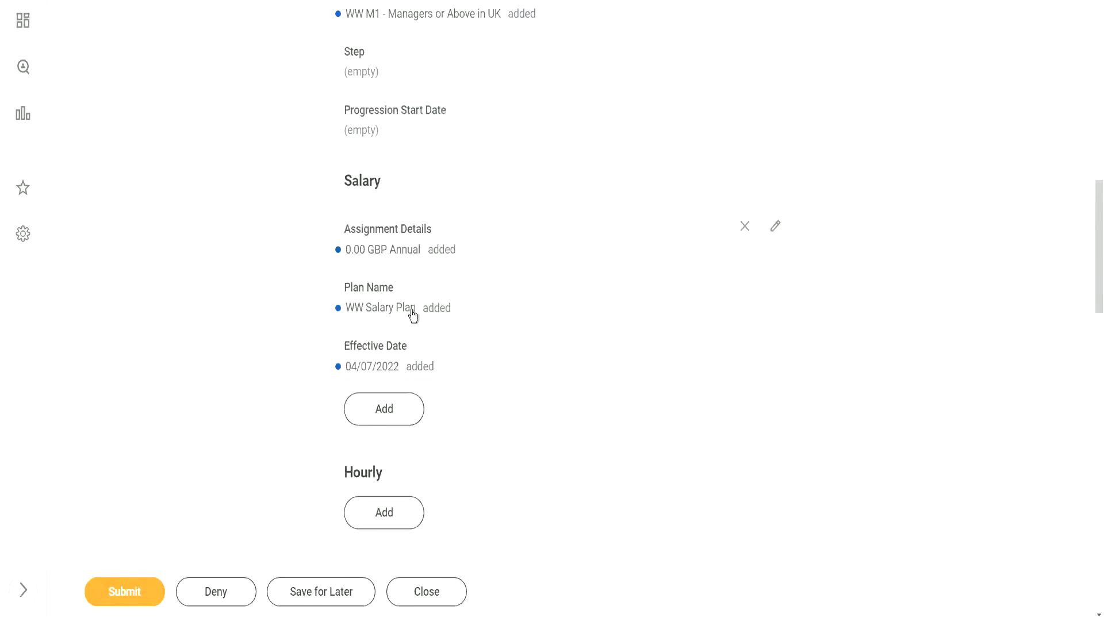
{"action": "scroll", "coordinate": [488, 311], "scroll_direction": "down", "scroll_amount": 4}
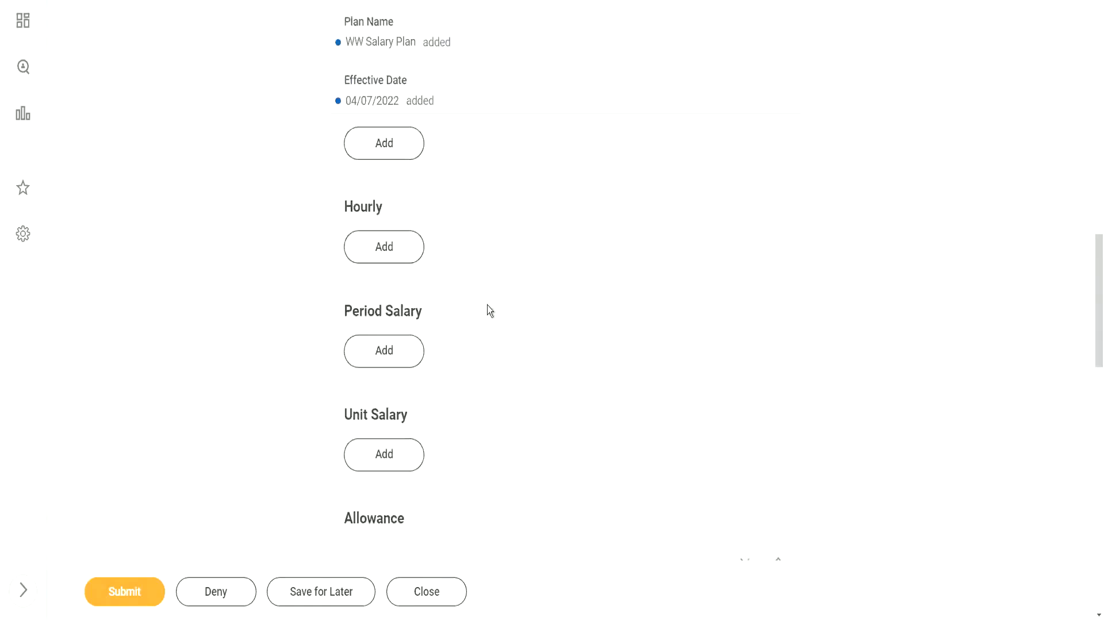
{"action": "scroll", "coordinate": [488, 310], "scroll_direction": "down", "scroll_amount": 4}
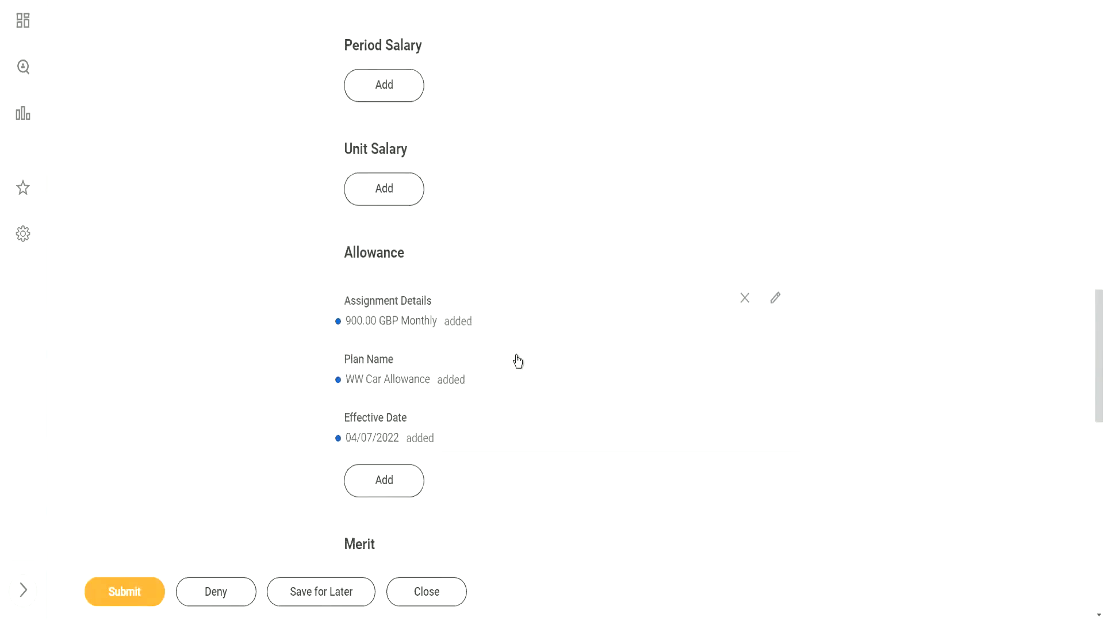
{"action": "scroll", "coordinate": [517, 360], "scroll_direction": "up", "scroll_amount": 1}
{"action": "scroll", "coordinate": [518, 361], "scroll_direction": "up", "scroll_amount": 4}
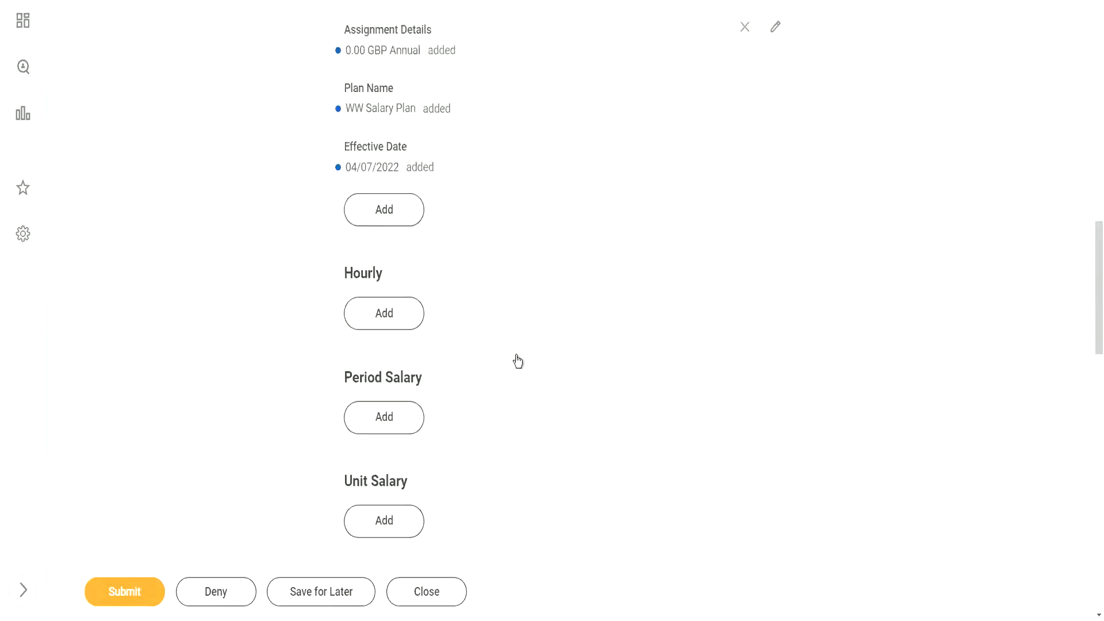
{"action": "scroll", "coordinate": [518, 360], "scroll_direction": "up", "scroll_amount": 1}
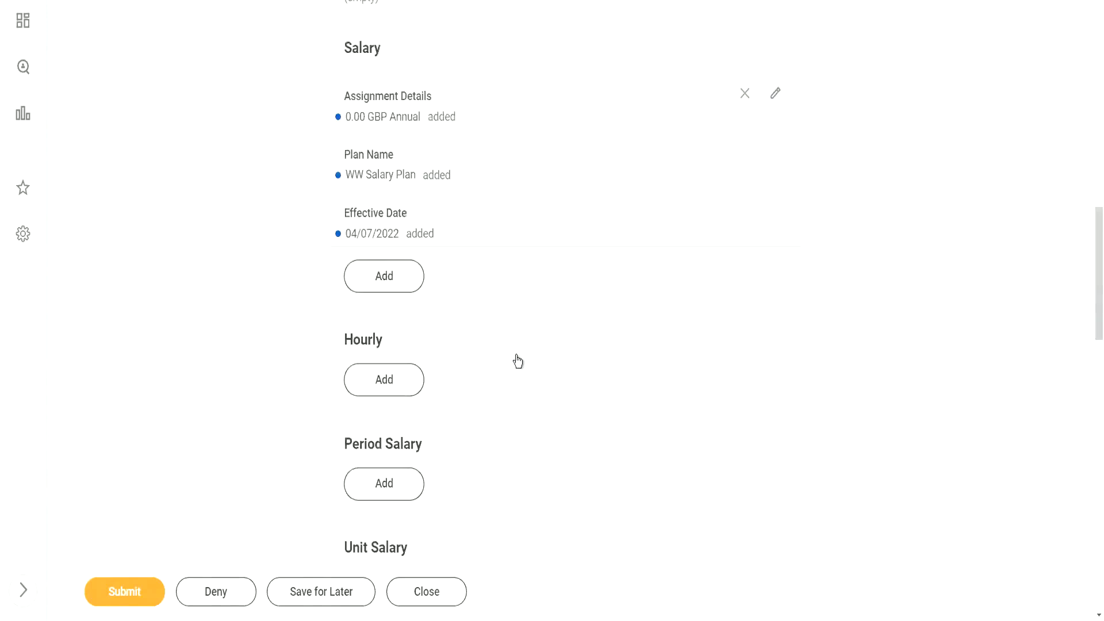
{"action": "scroll", "coordinate": [517, 360], "scroll_direction": "up", "scroll_amount": 2}
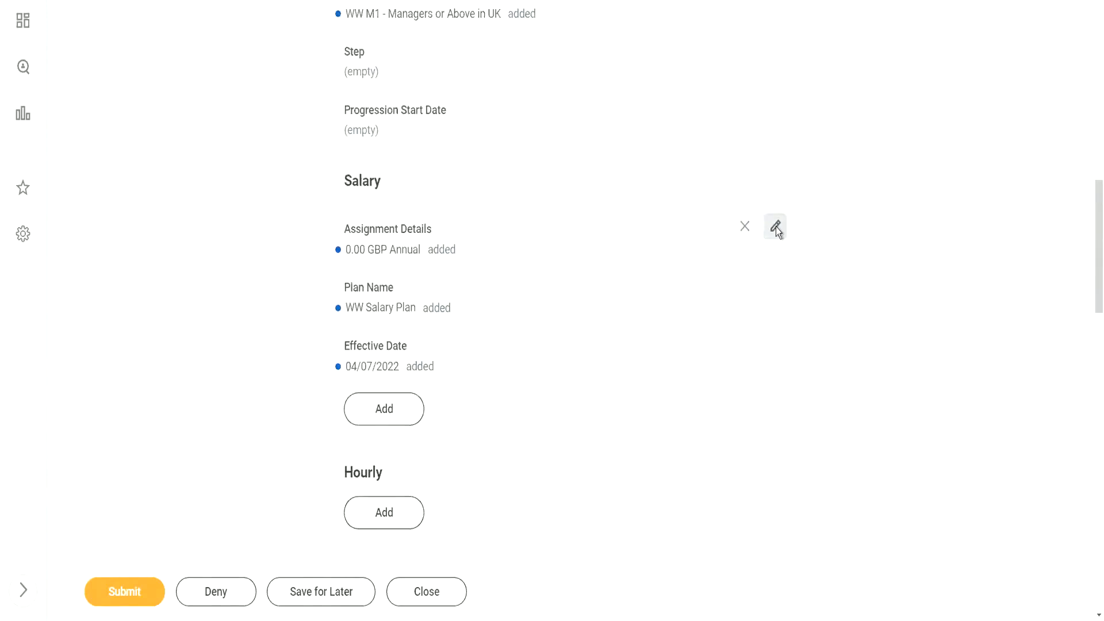